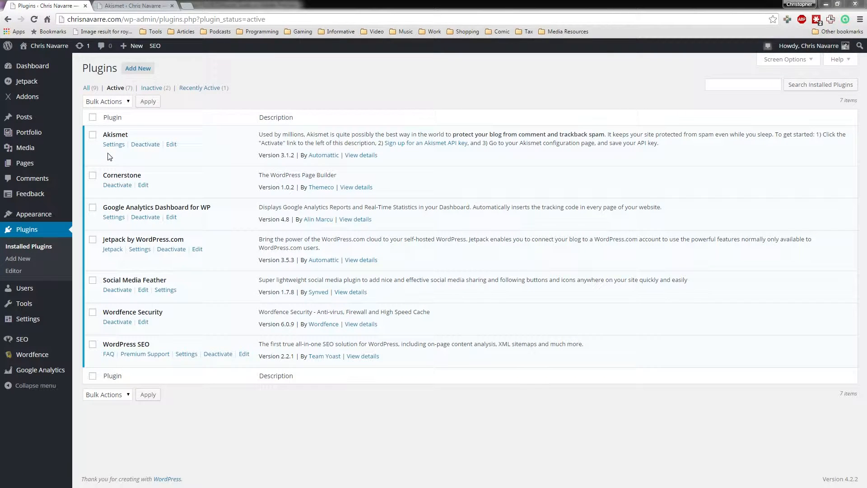
Review the Akismet page's spam statistics, including the June 2015 bar in the chart.
left_click(141, 5)
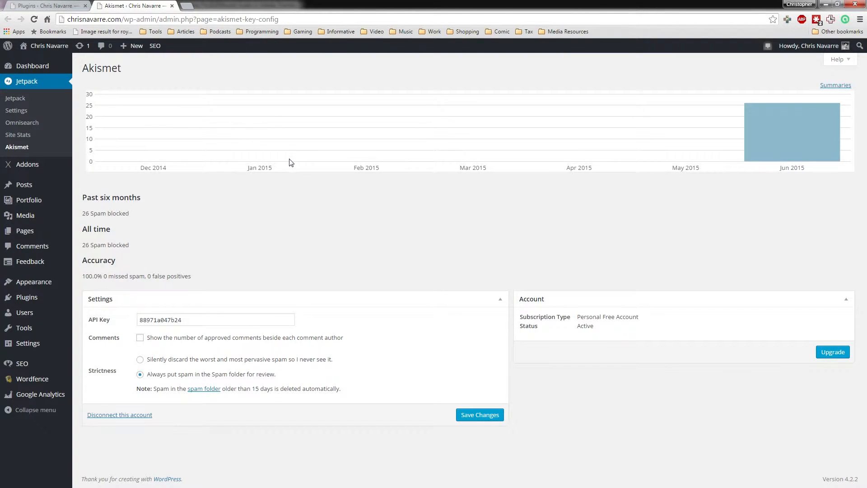
left_click_drag(383, 265, 365, 161)
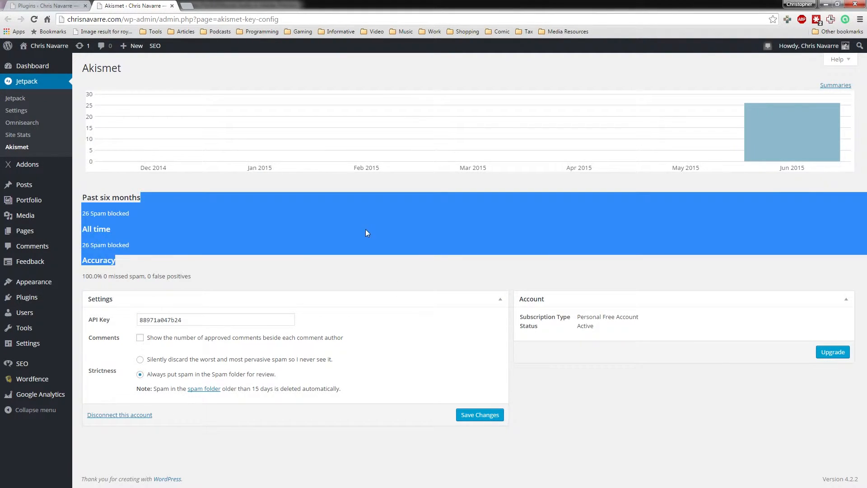
left_click(365, 230)
mouse_move(836, 141)
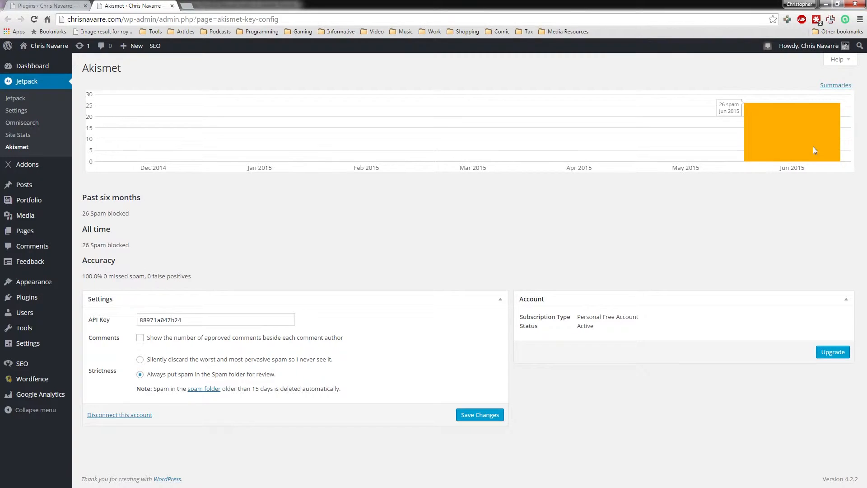
Display the full list of installed plugins and open the site's Pages list in a separate tab.
left_click(36, 298)
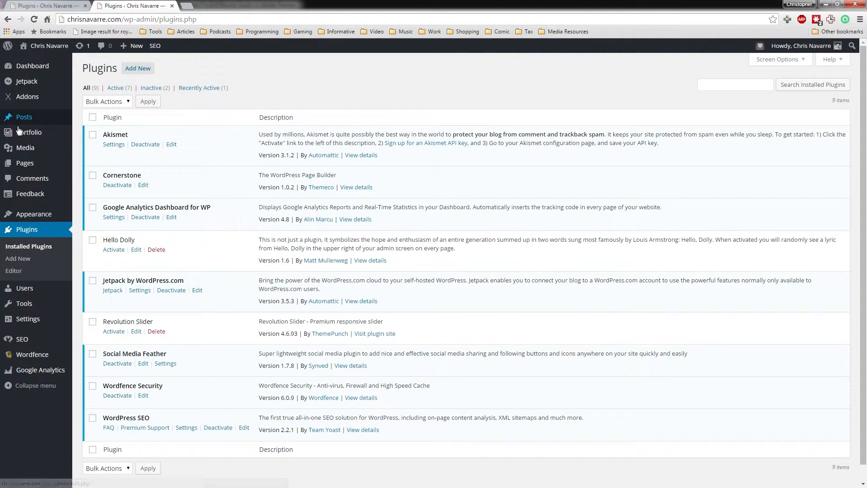
right_click(33, 161)
left_click(44, 168)
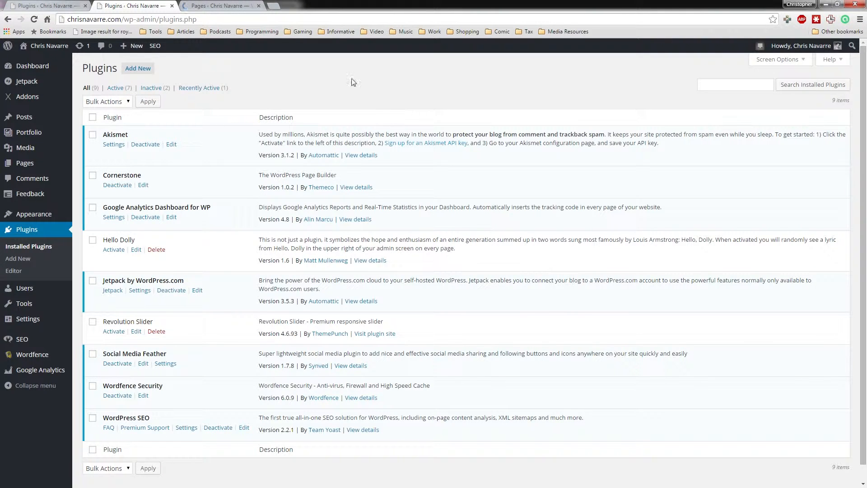
mouse_move(36, 100)
left_click(221, 5)
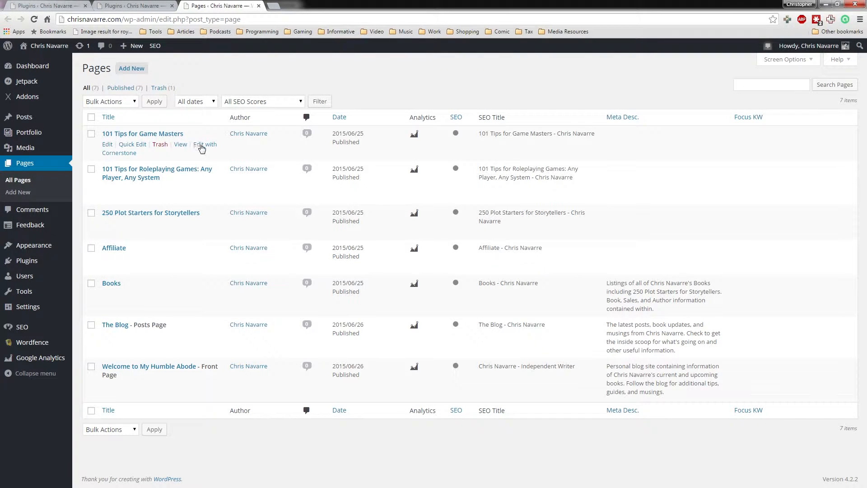
View the "101 Tips for Game Masters" page in a new tab and open it for editing with Cornerstone.
right_click(183, 149)
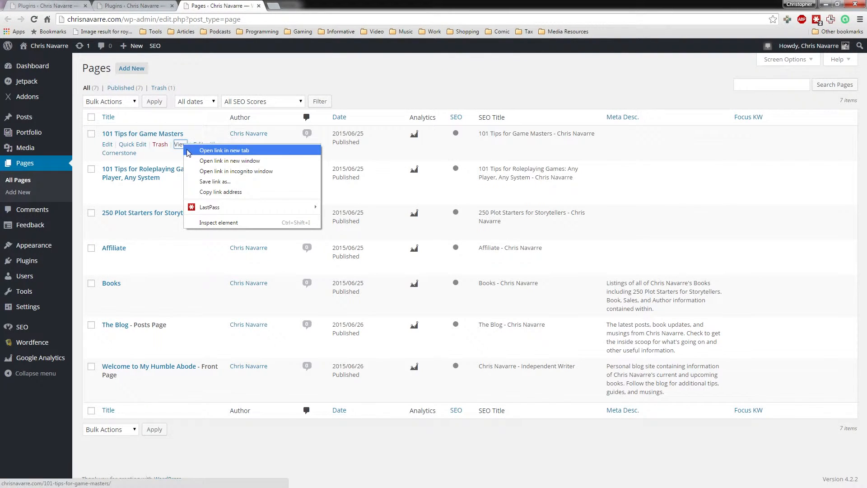
left_click(187, 151)
left_click(288, 5)
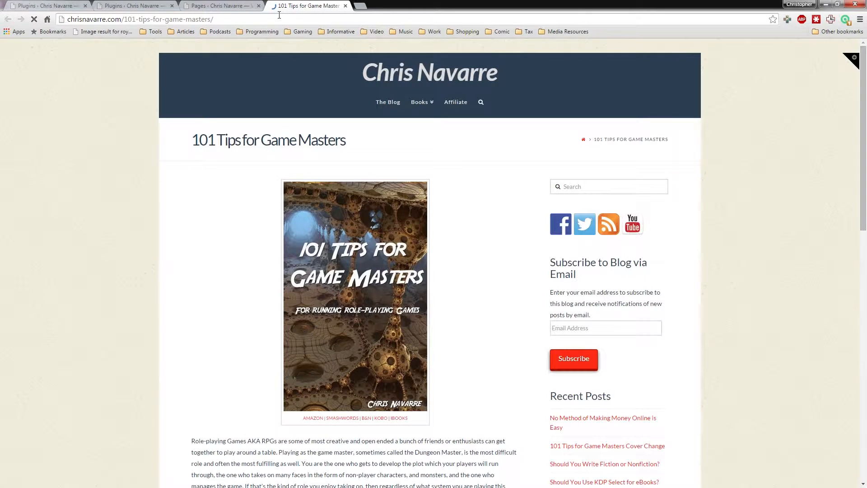
left_click(162, 48)
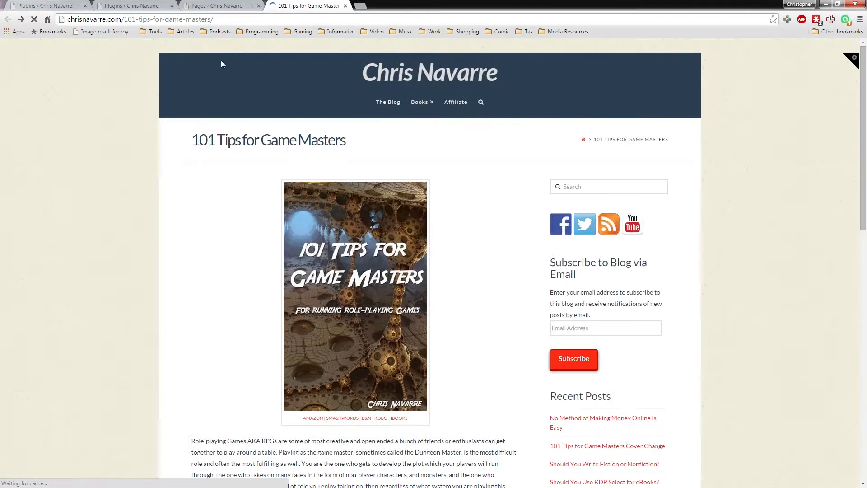
left_click(292, 47)
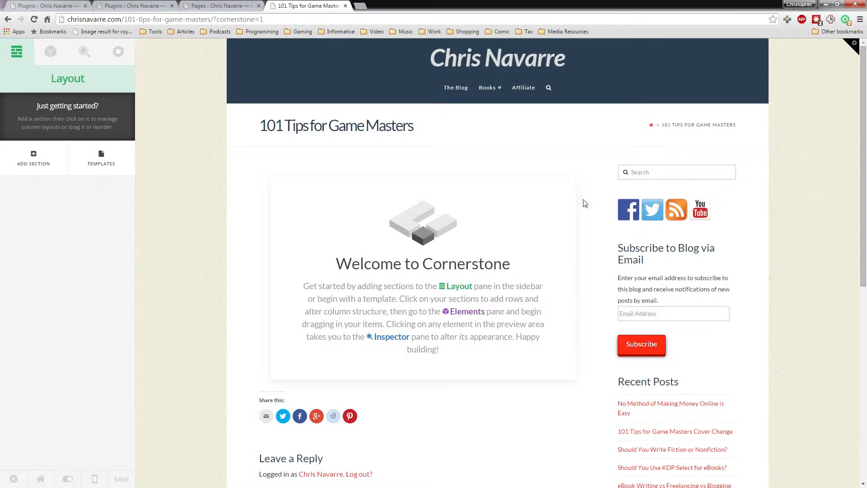
Add a new section to the empty Cornerstone layout of the "101 Tips for Game Masters" page.
scroll(495, 209, "down", 1)
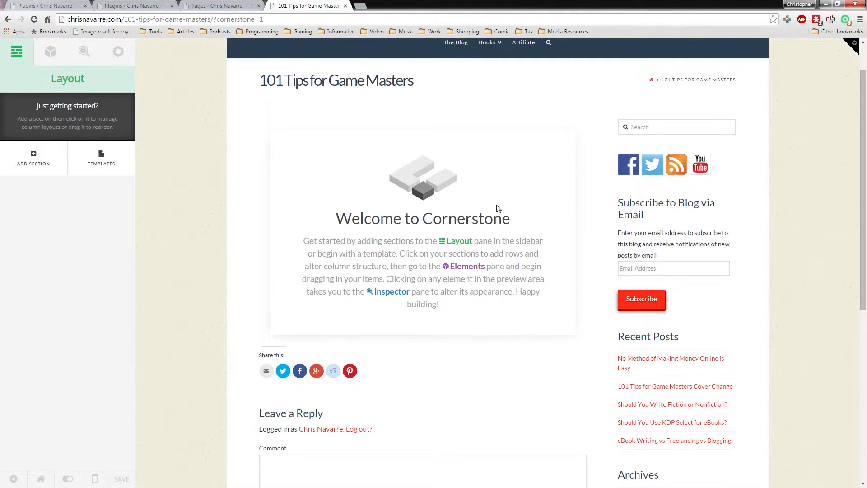
scroll(496, 208, "down", 1)
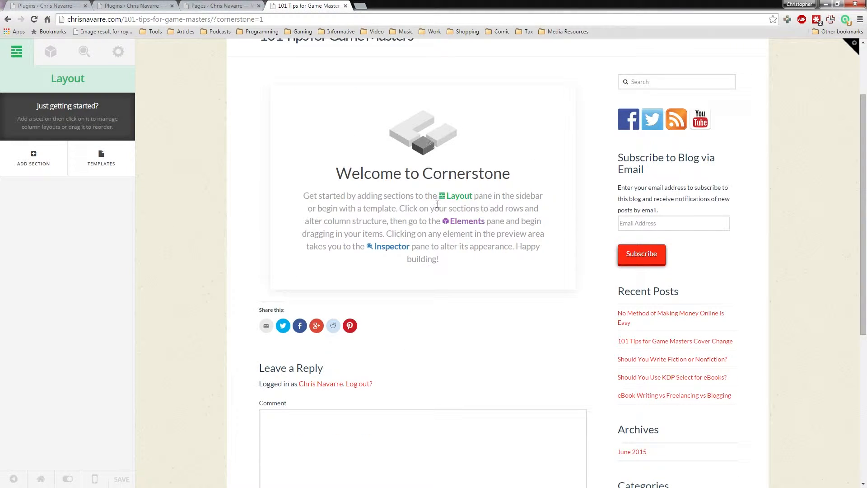
scroll(488, 160, "up", 2)
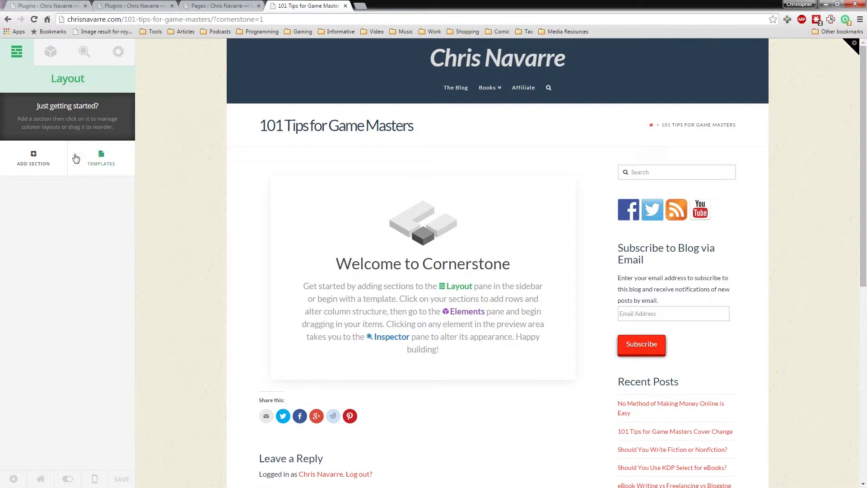
left_click(60, 162)
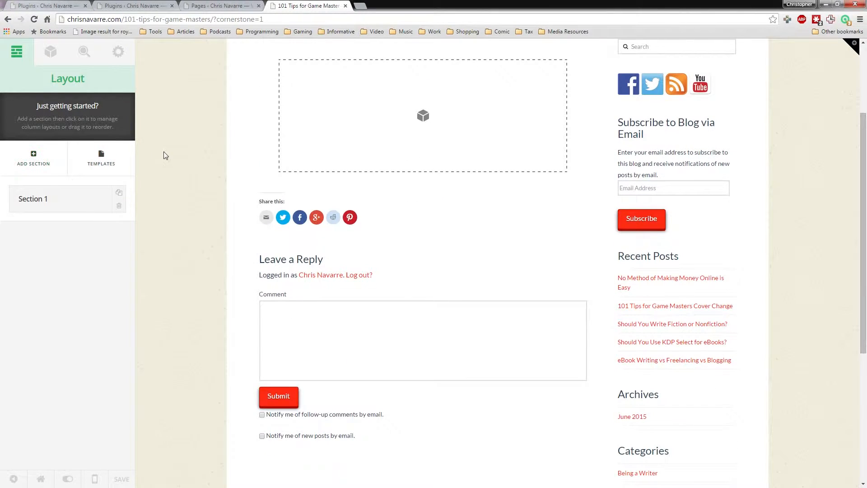
scroll(167, 152, "up", 3)
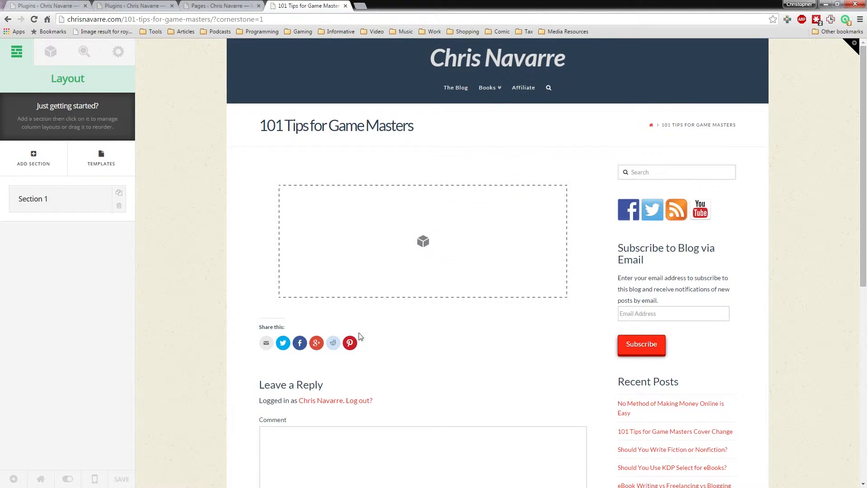
Inspect the new section's column settings and open the row and column layout options for Section 1.
left_click(51, 53)
left_click(17, 52)
left_click(355, 224)
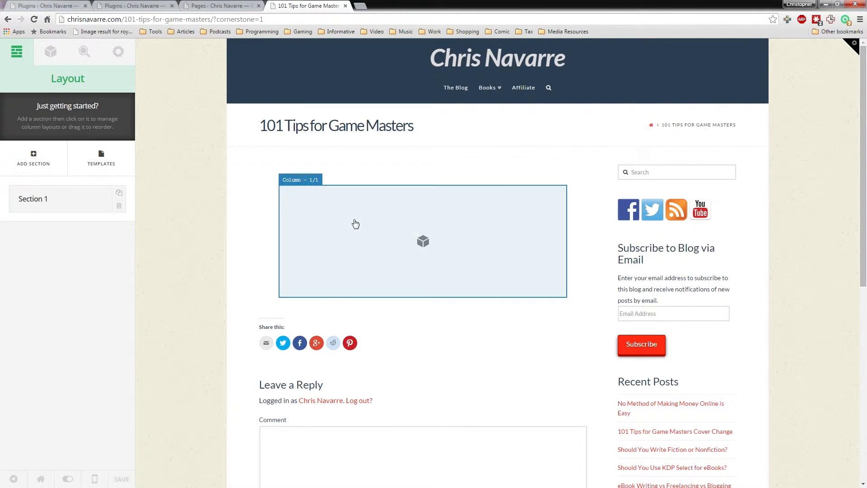
scroll(337, 224, "down", 2)
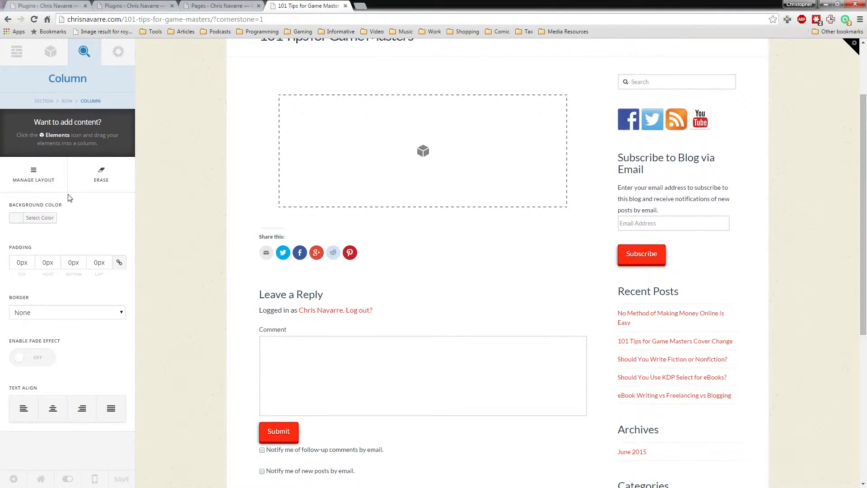
left_click(50, 180)
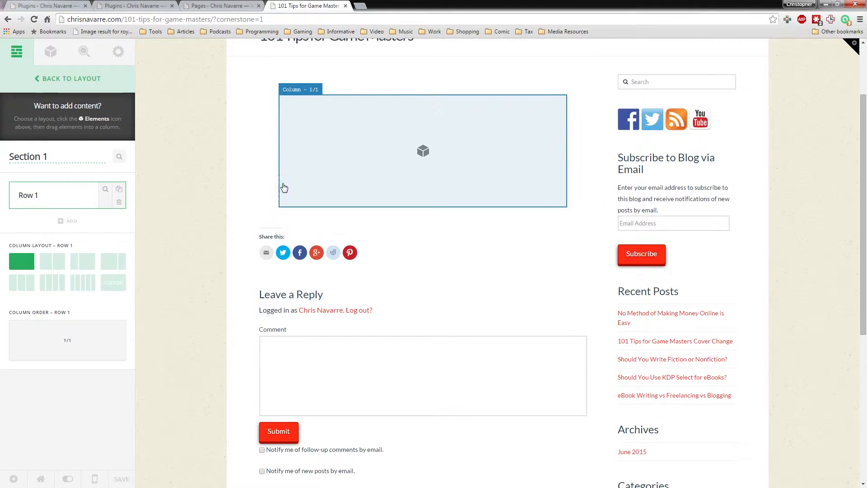
scroll(178, 146, "up", 1)
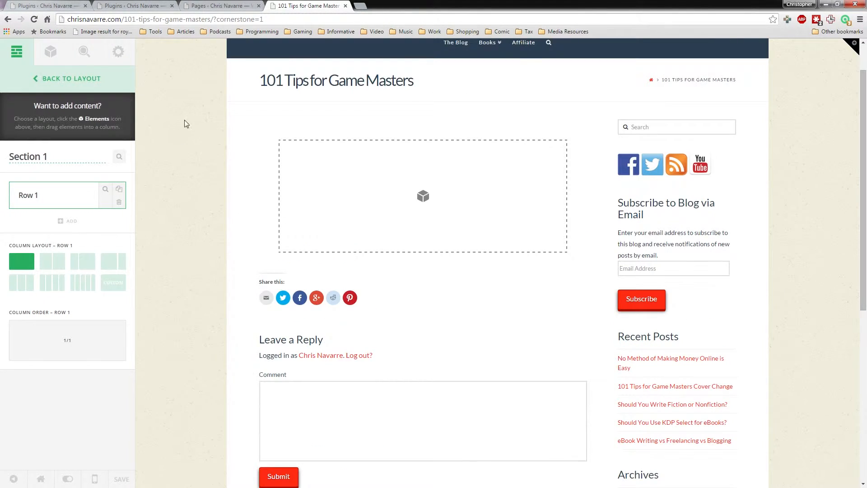
scroll(185, 124, "up", 1)
Browse the Cornerstone elements library from Accordion through Self Hosted Audio to examine the available content elements.
left_click(49, 53)
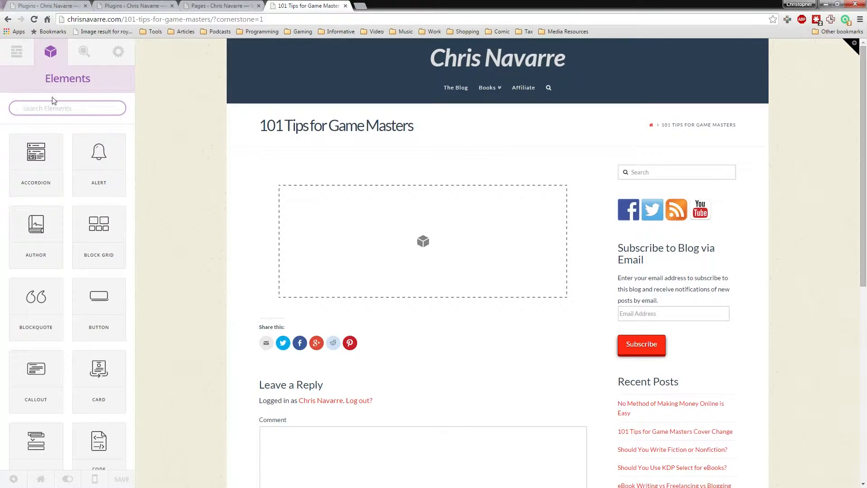
scroll(72, 149, "down", 7)
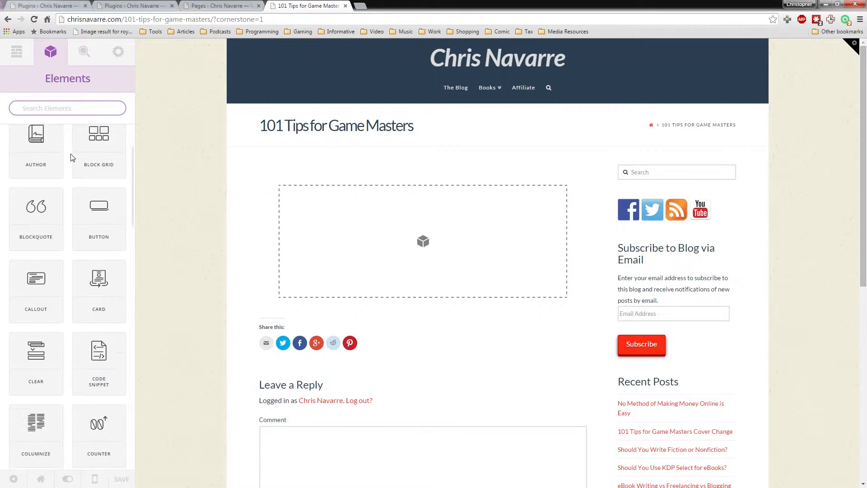
right_click(70, 158)
scroll(70, 158, "down", 10)
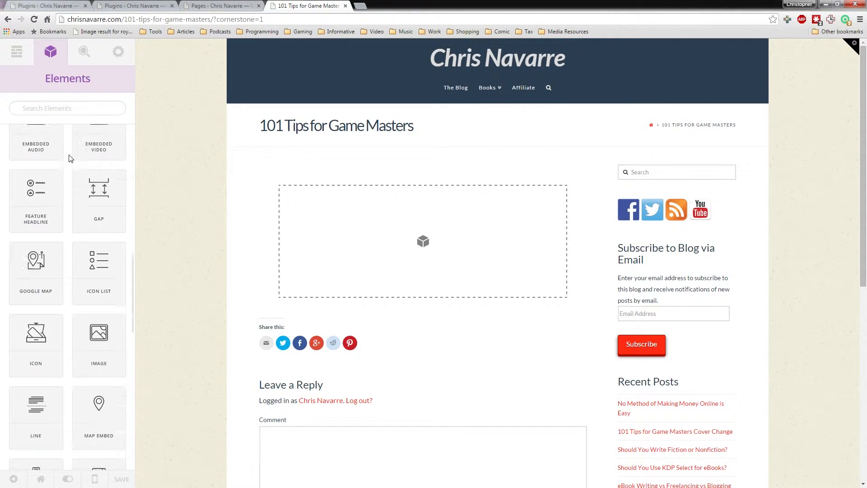
scroll(70, 158, "up", 5)
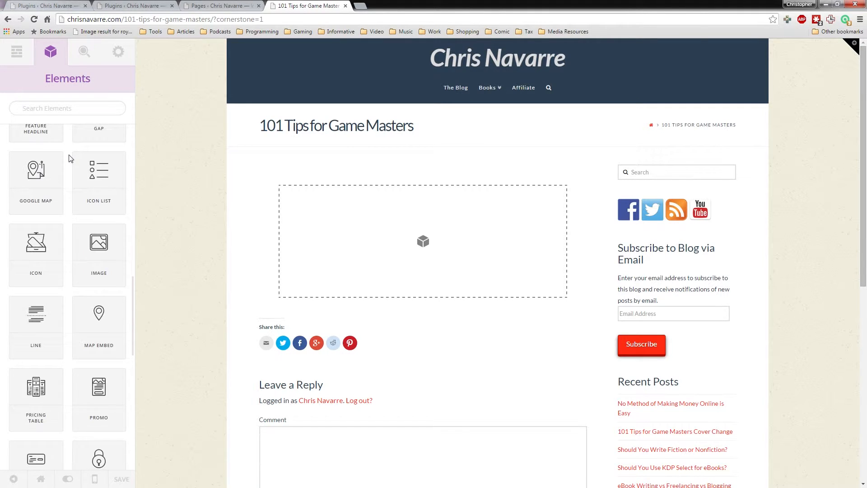
scroll(76, 231, "up", 6)
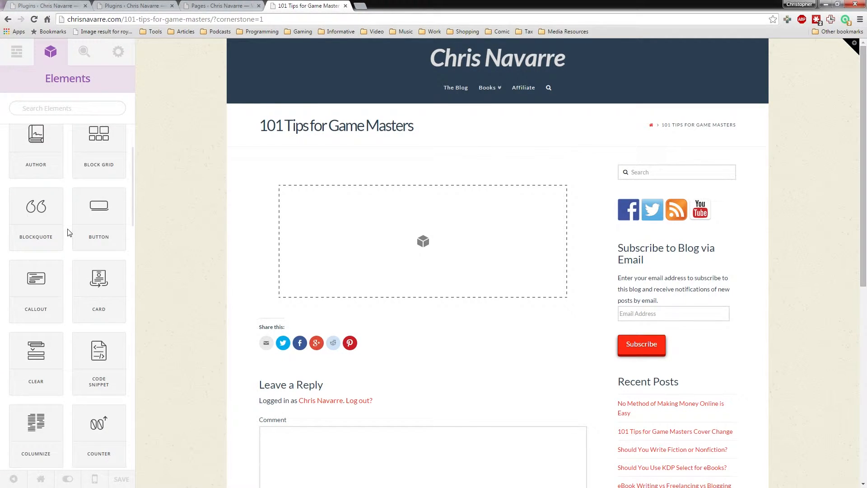
scroll(70, 232, "down", 2)
scroll(69, 232, "down", 3)
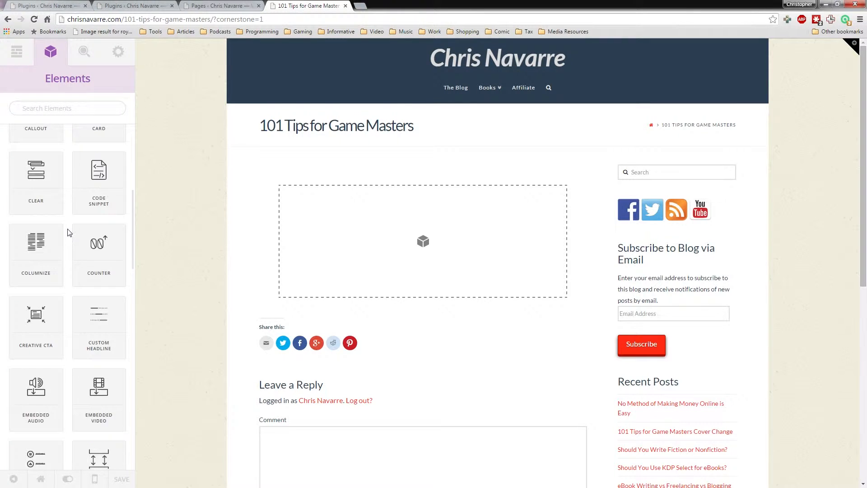
scroll(69, 232, "down", 3)
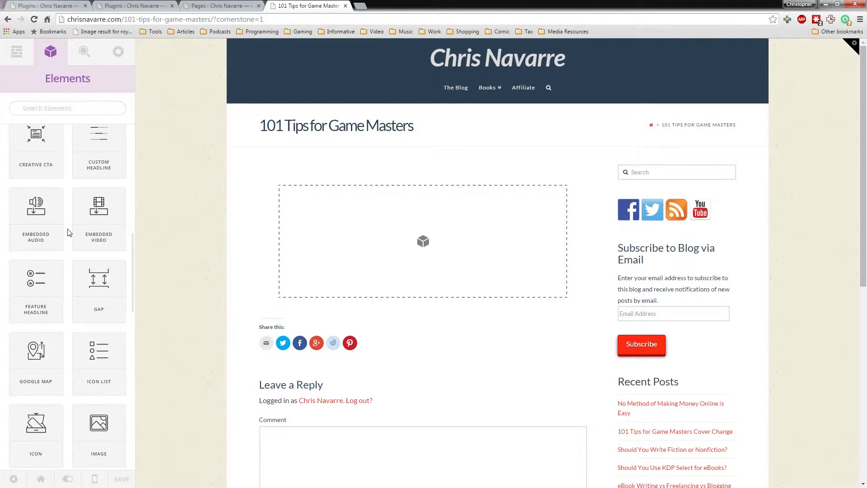
scroll(69, 232, "down", 7)
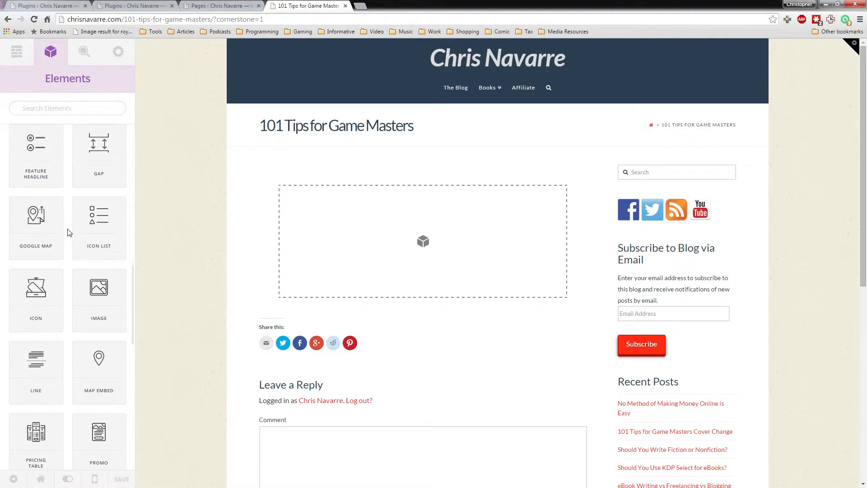
scroll(69, 232, "down", 1)
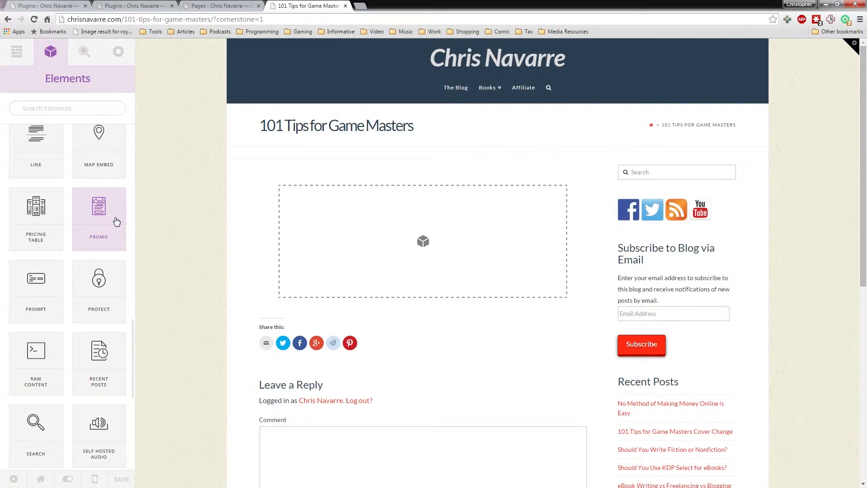
Open the site's Books page in a new tab and examine its author block and book promo layout.
right_click(483, 88)
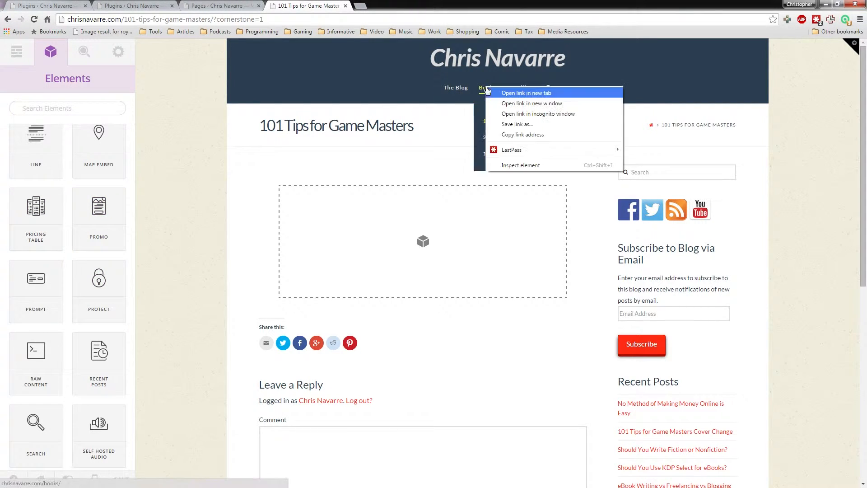
left_click(493, 94)
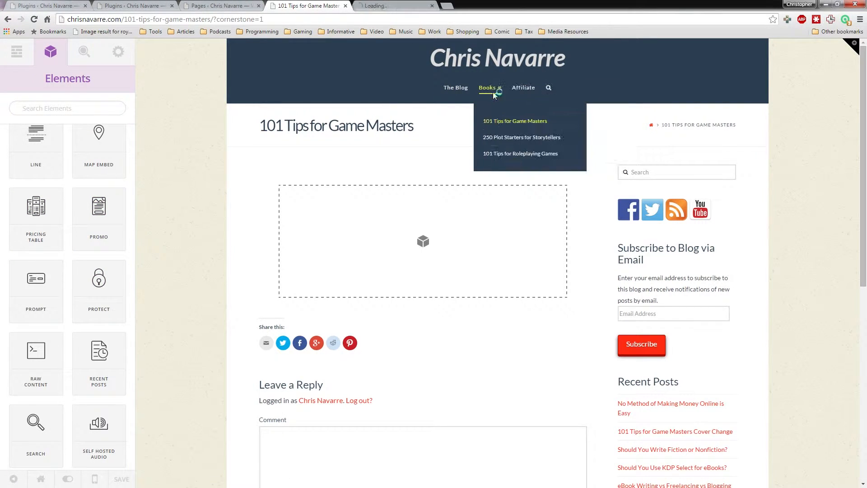
left_click(383, 5)
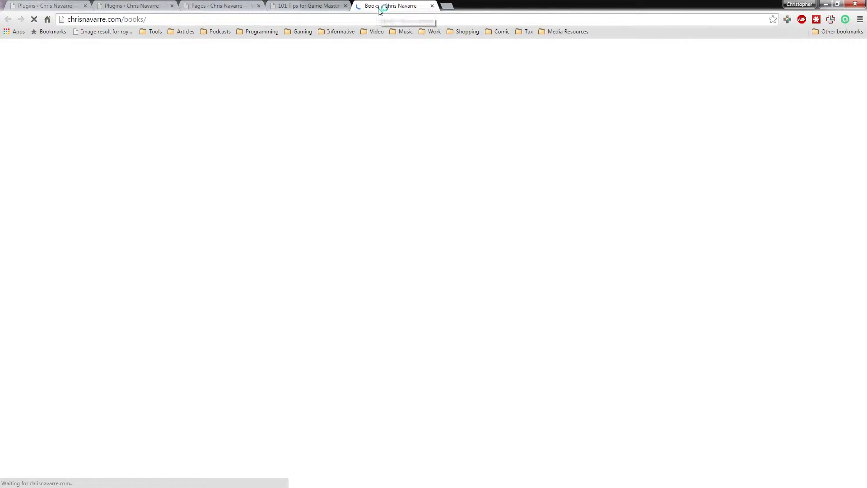
scroll(506, 163, "down", 4)
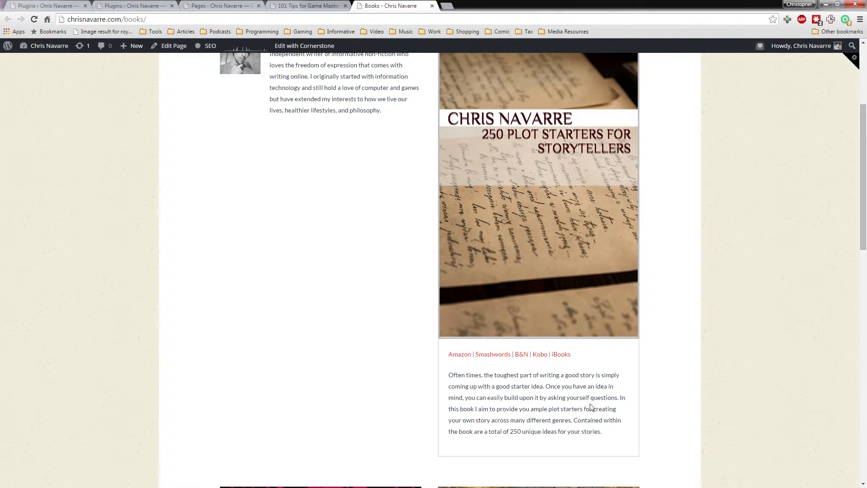
scroll(596, 407, "up", 2)
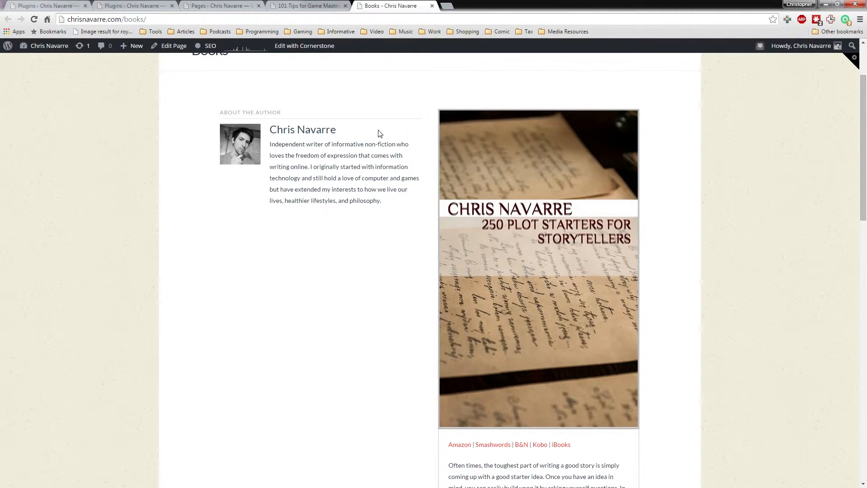
scroll(535, 113, "down", 8)
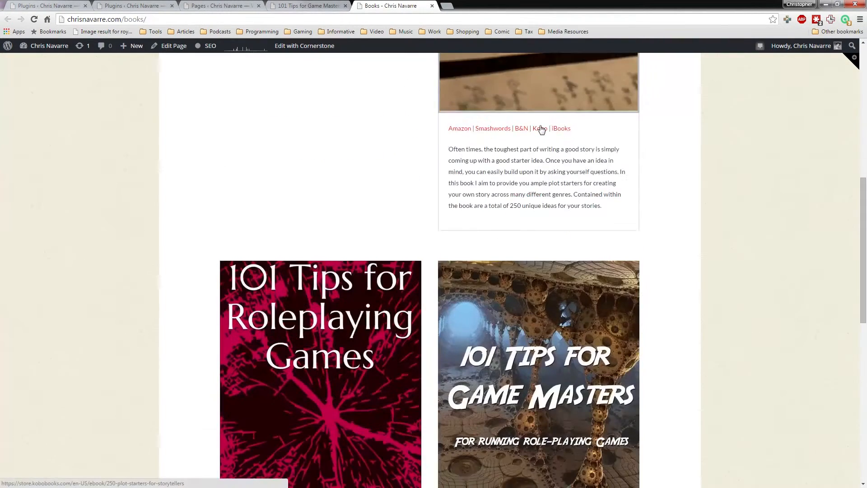
scroll(399, 177, "down", 2)
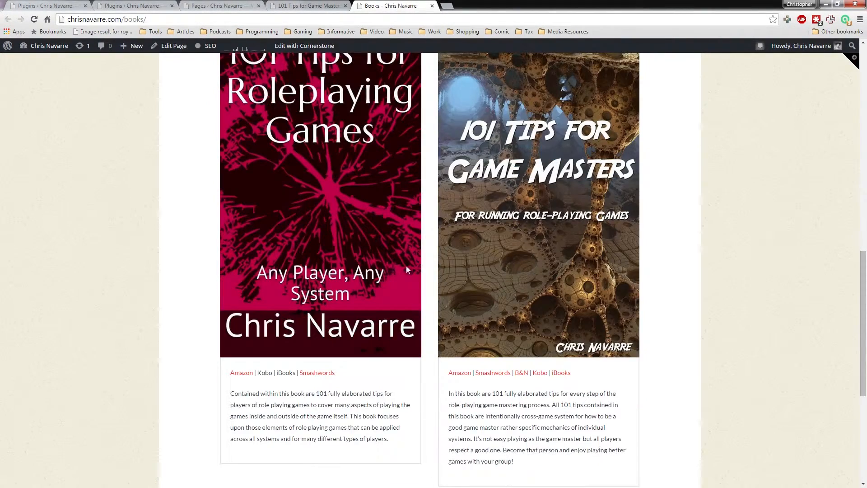
Look through the book listings on the Books page, including their covers, store links and descriptions.
scroll(405, 265, "up", 12)
scroll(476, 164, "down", 10)
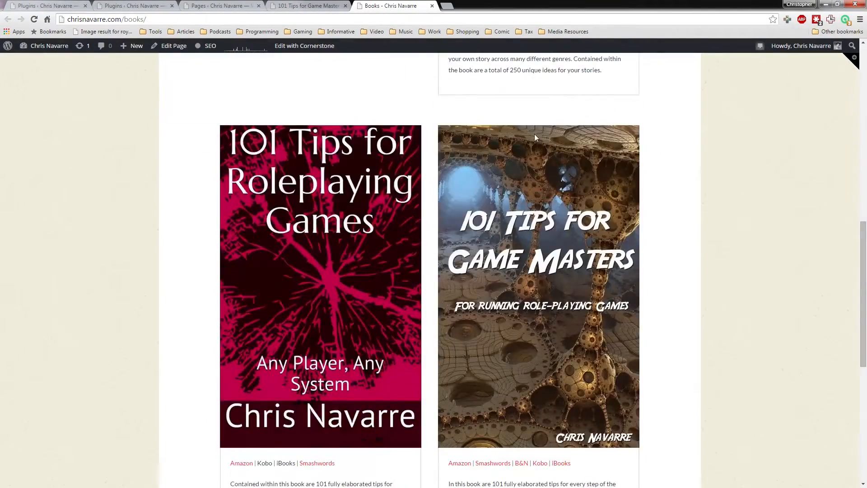
scroll(535, 133, "down", 5)
scroll(538, 211, "up", 7)
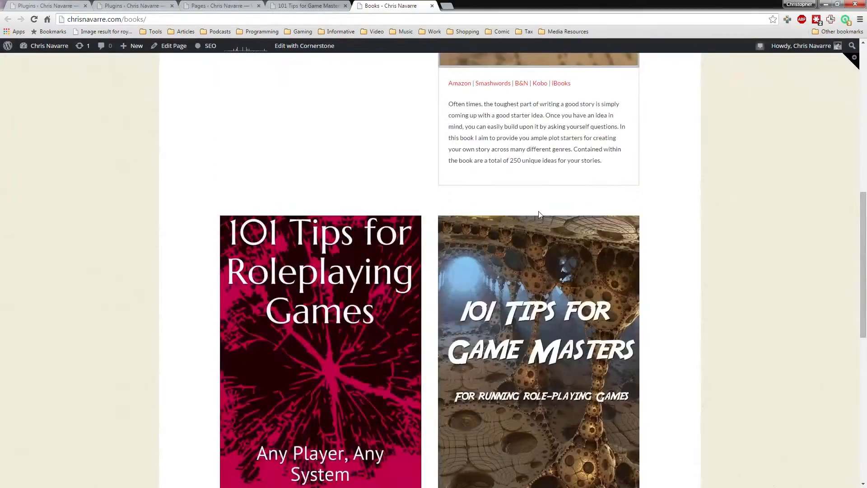
scroll(538, 210, "up", 9)
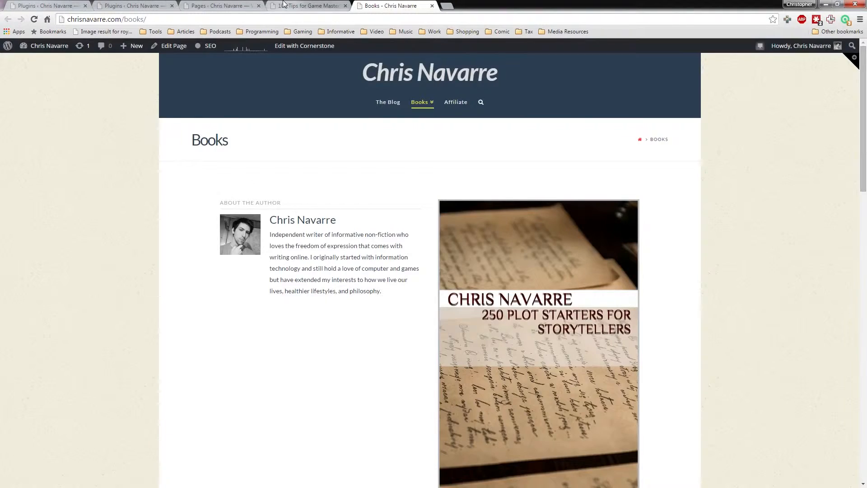
Return to the site's admin area, open the installed plugins list, and highlight the Google Analytics Dashboard for WP entry.
left_click(284, 4)
left_click(228, 5)
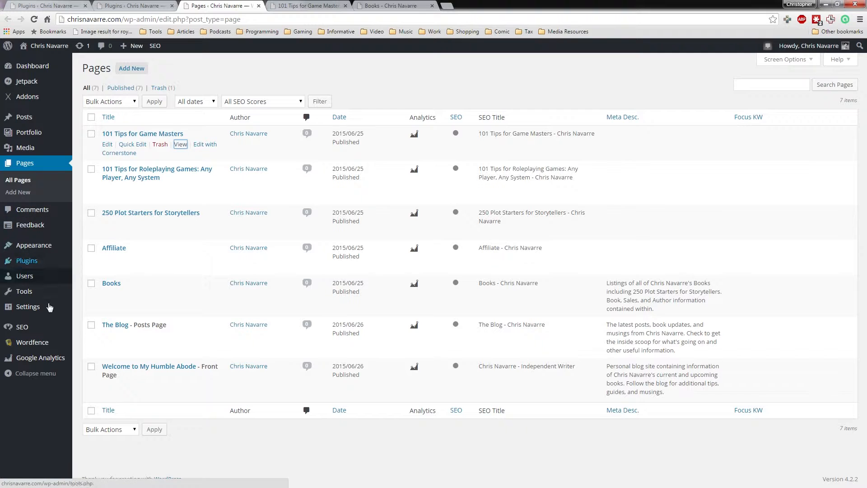
mouse_move(50, 300)
left_click(56, 262)
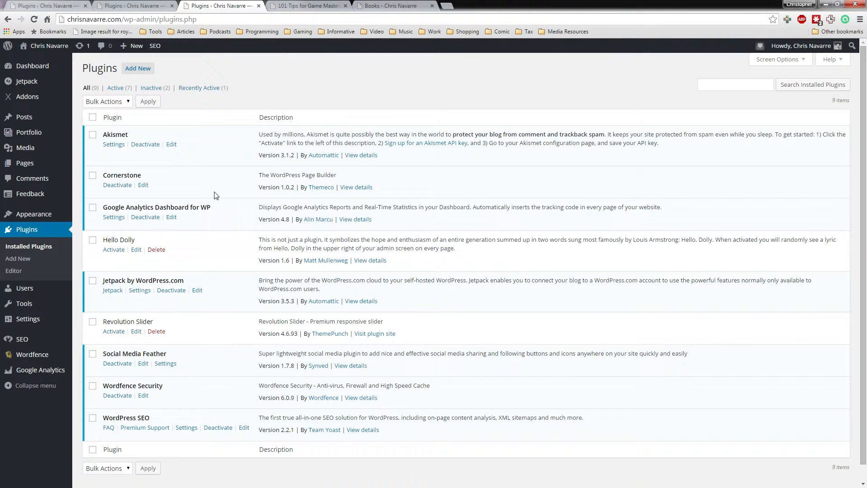
left_click_drag(223, 207, 111, 208)
left_click(111, 208)
left_click_drag(103, 208, 218, 207)
left_click(217, 207)
Open the Jetpack plugin's page in a new tab and examine its feature overview.
right_click(113, 294)
left_click(126, 297)
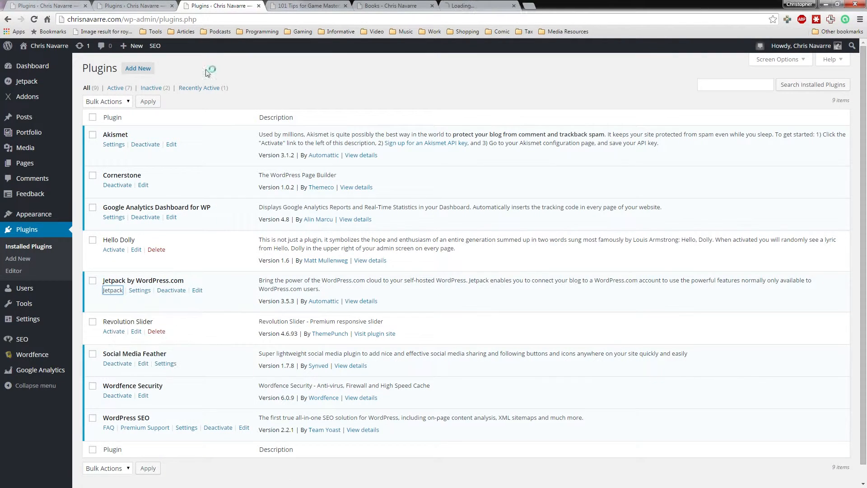
left_click(349, 5)
left_click_drag(348, 4, 301, 4)
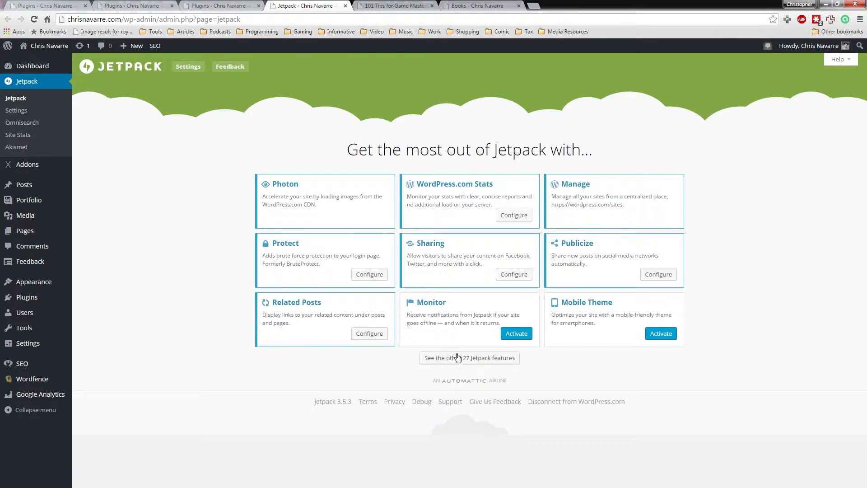
Reopen the installed plugins list and highlight the description of the Wordfence Security plugin.
left_click(41, 302)
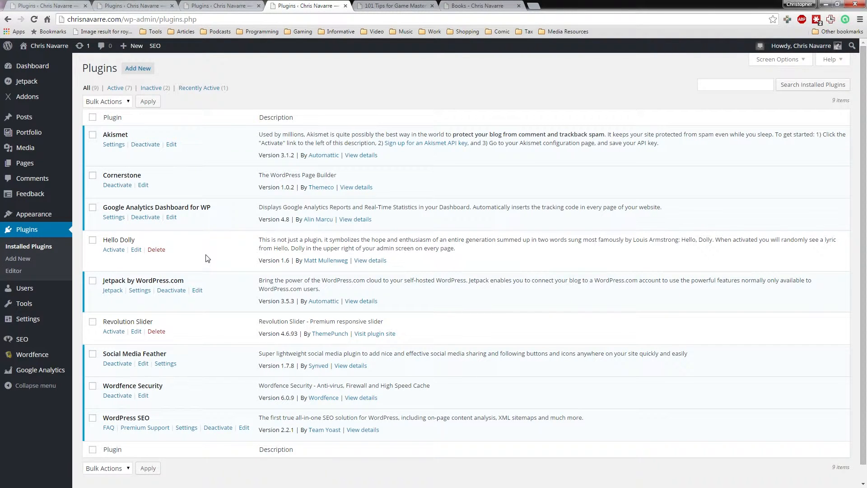
scroll(207, 258, "down", 1)
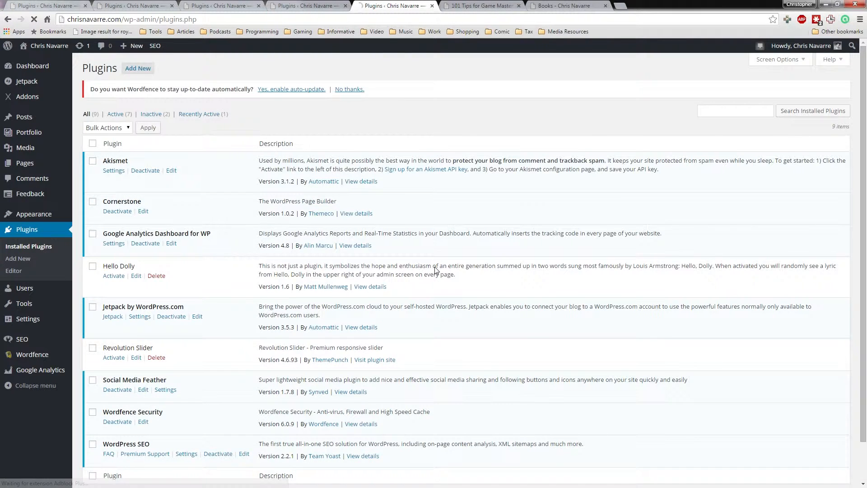
scroll(435, 267, "down", 1)
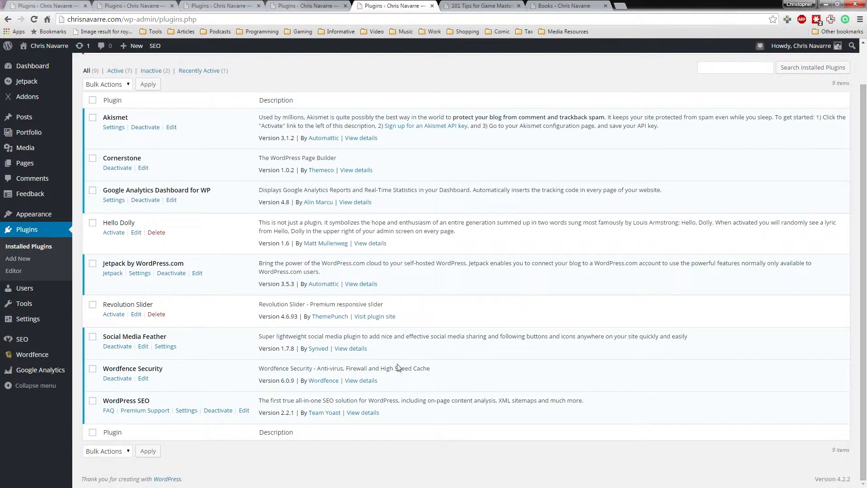
left_click_drag(384, 369, 432, 369)
left_click(435, 369)
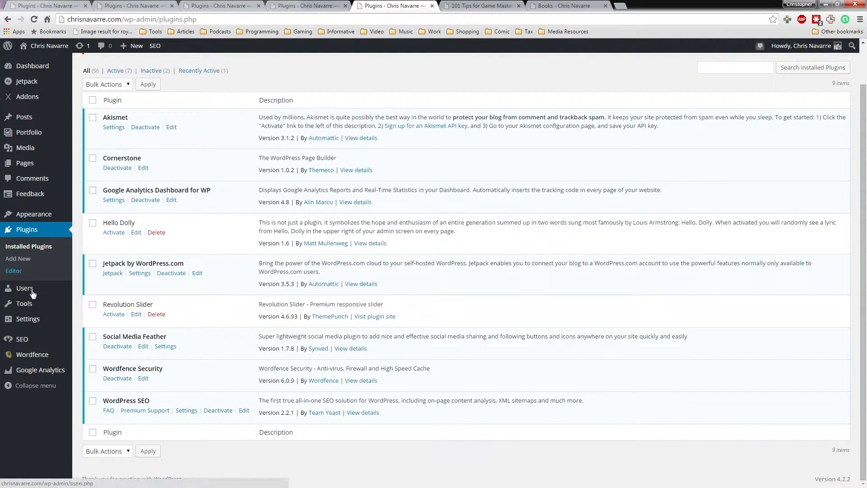
Open Wordfence's Scan page to examine its sections, and view its Whois Lookup page.
mouse_move(43, 355)
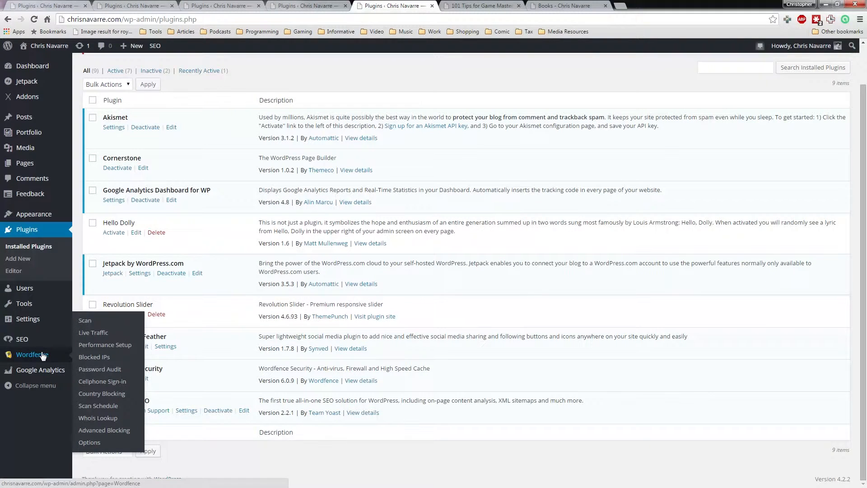
left_click(11, 360)
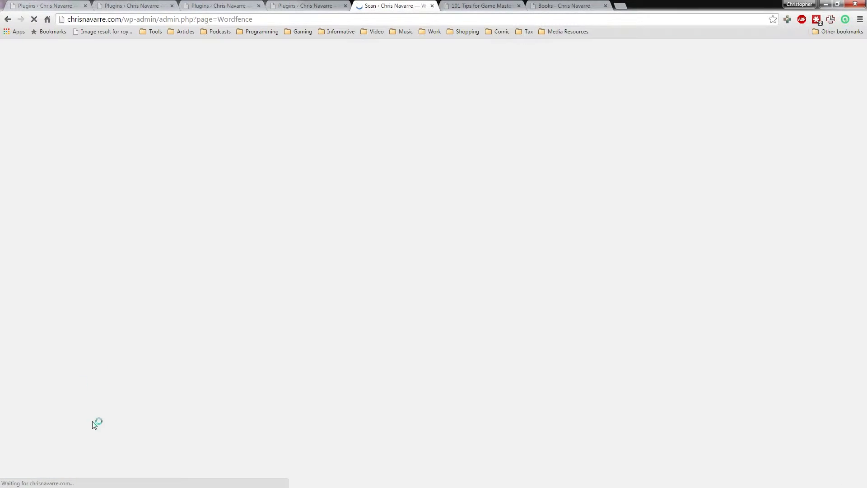
scroll(38, 406, "down", 1)
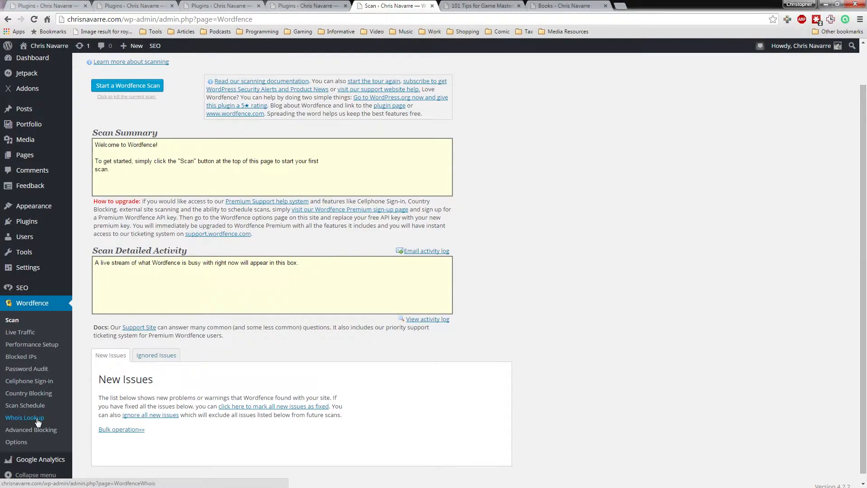
left_click(36, 418)
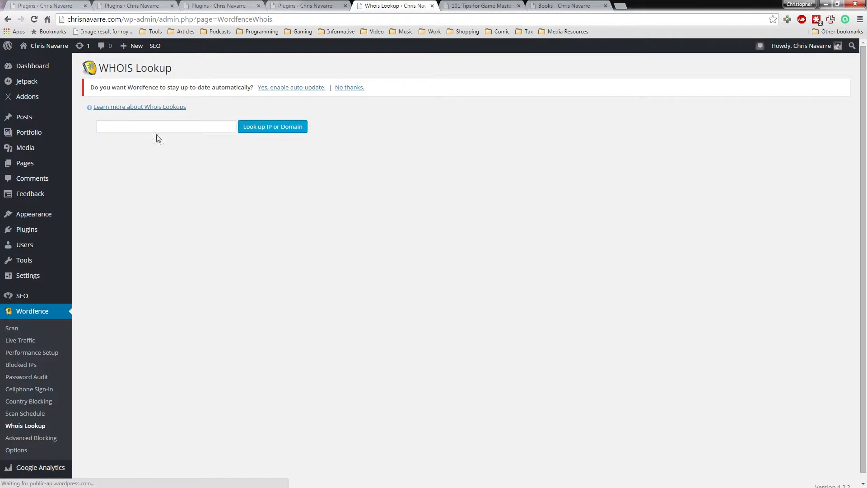
View Wordfence's Live Traffic for Crawlers and All Hits, and return to the Wordfence Scan page.
left_click(27, 342)
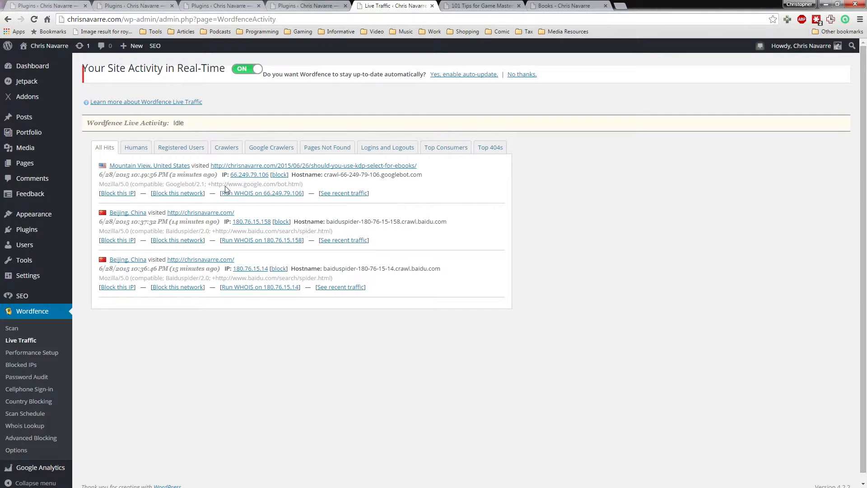
left_click(224, 150)
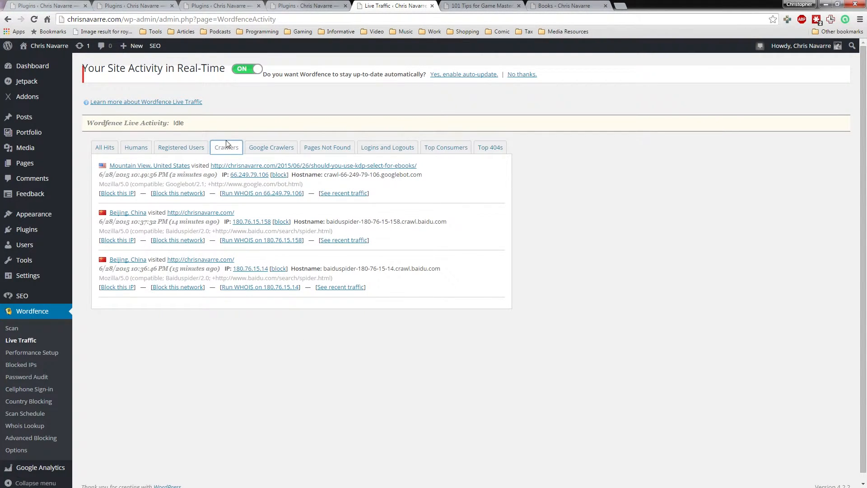
left_click(111, 147)
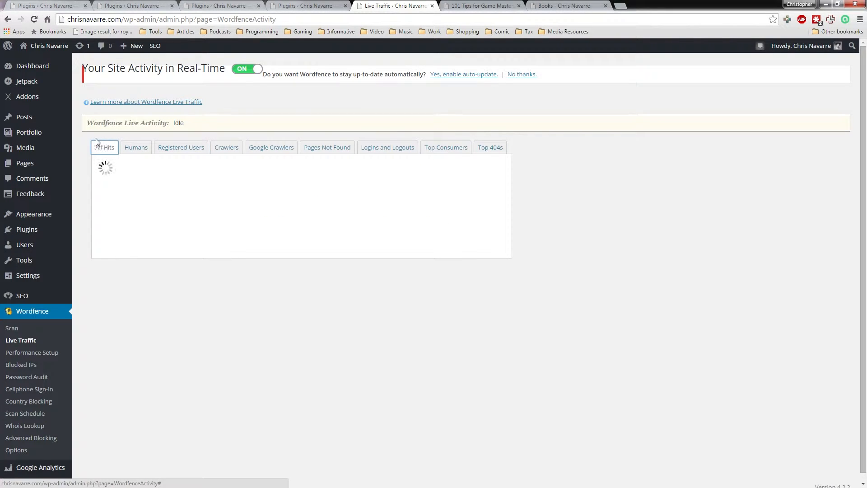
left_click(35, 329)
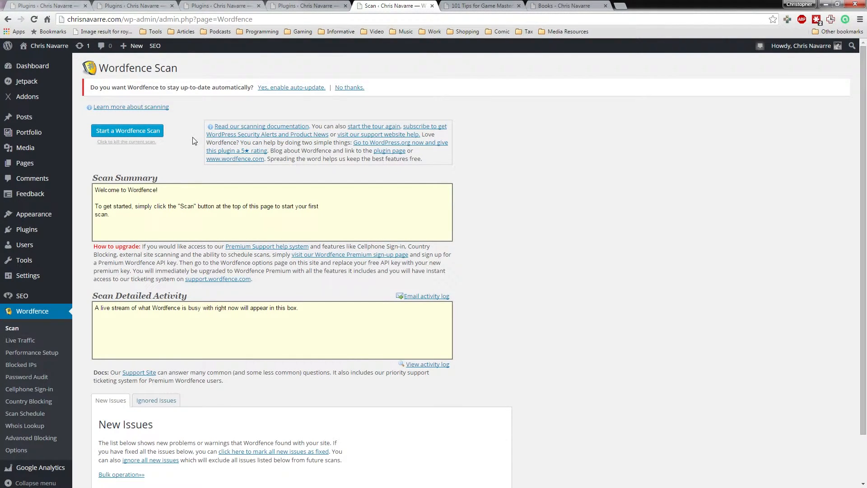
left_click(56, 318)
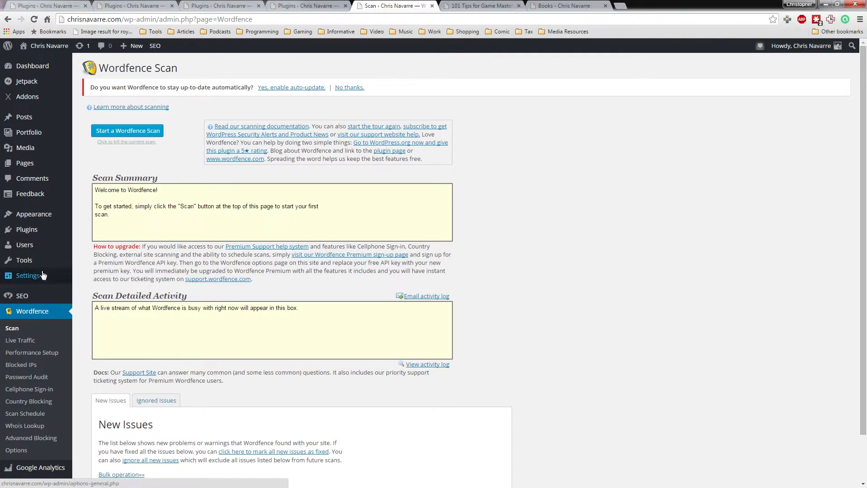
Return to the installed plugins list and highlight the WordPress SEO entry.
left_click(54, 231)
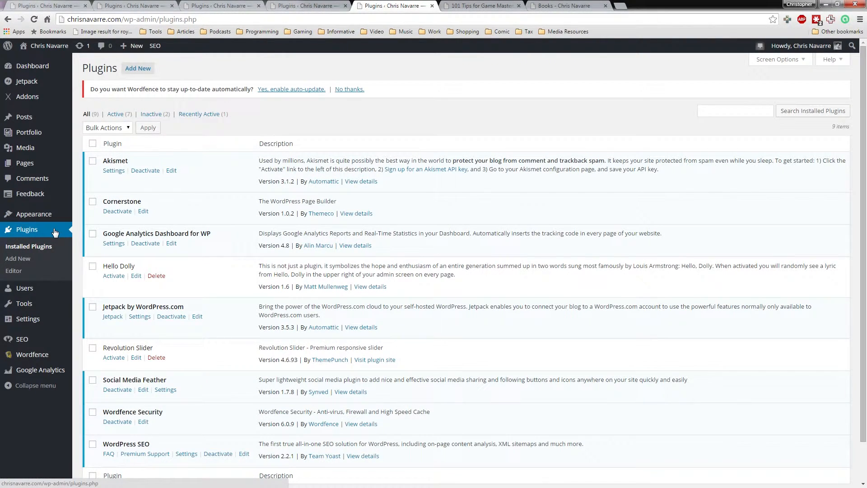
scroll(78, 148, "down", 2)
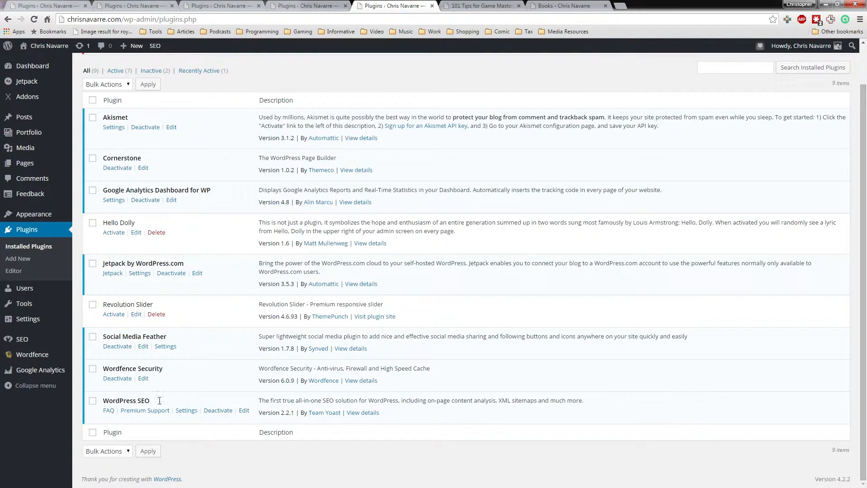
left_click_drag(158, 399, 99, 405)
left_click(223, 431)
Start a new blog post and locate the WordPress SEO by Yoast section below the content editor.
mouse_move(18, 118)
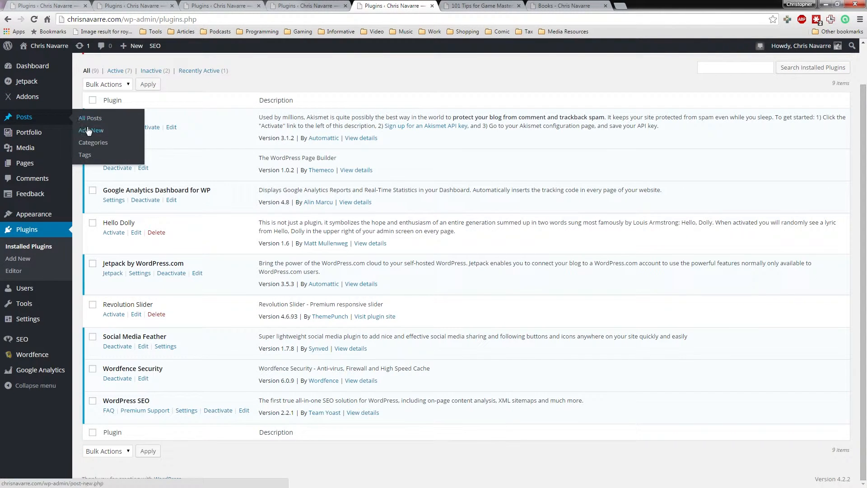
left_click(88, 131)
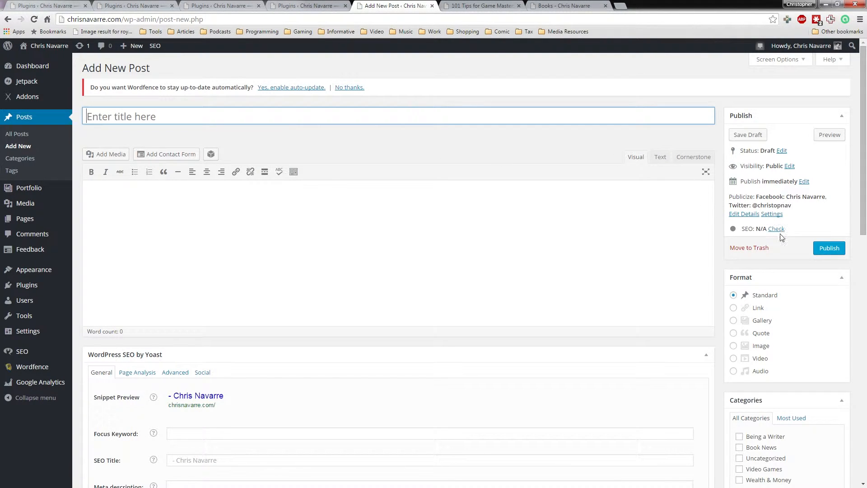
scroll(782, 237, "down", 4)
scroll(781, 237, "up", 3)
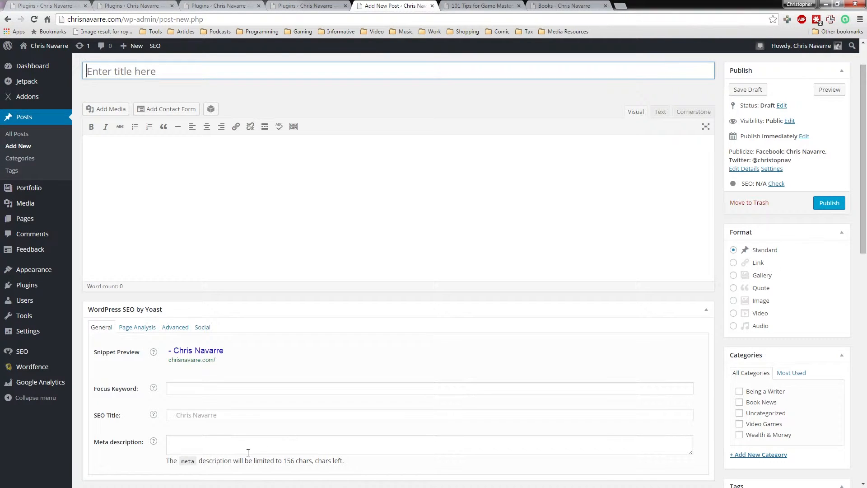
scroll(236, 224, "down", 1)
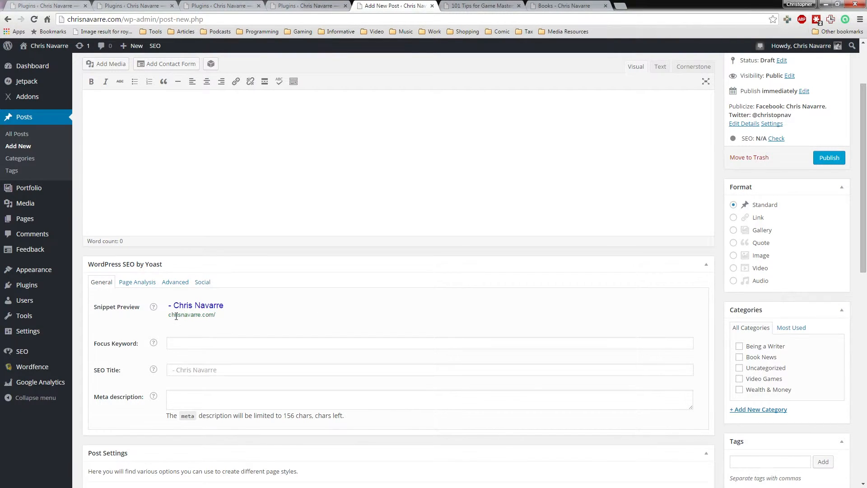
Examine the Yoast snippet preview's title, URL and description area alongside the Meta description field.
left_click_drag(166, 303, 333, 319)
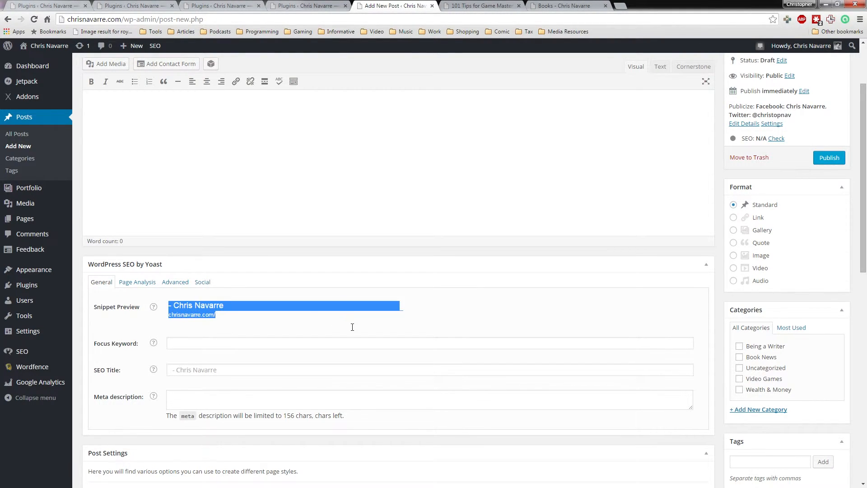
triple_click(352, 330)
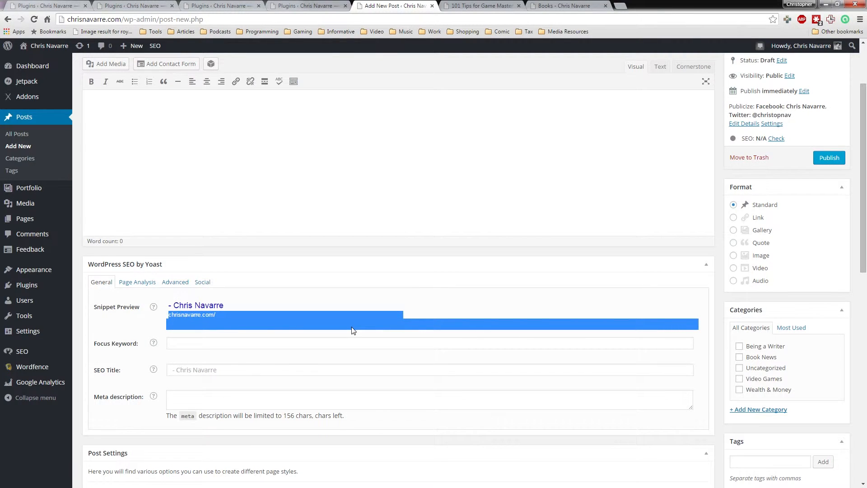
left_click(353, 330)
left_click_drag(164, 305, 245, 335)
left_click(245, 334)
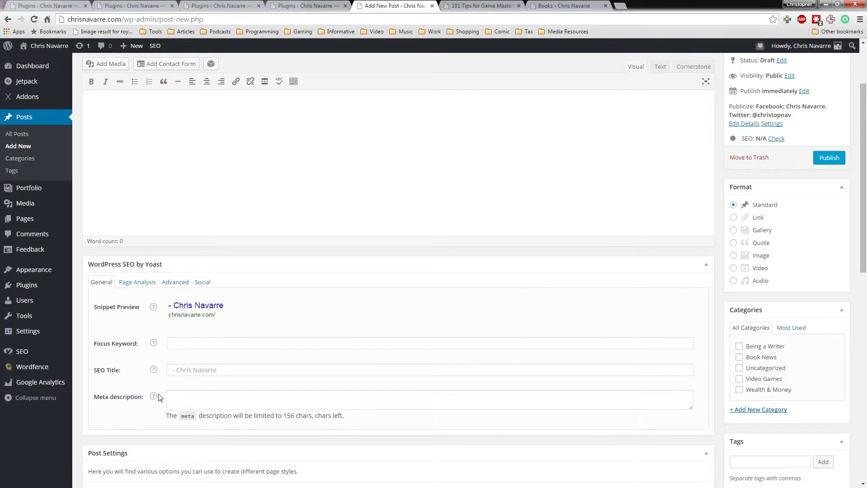
left_click(176, 396)
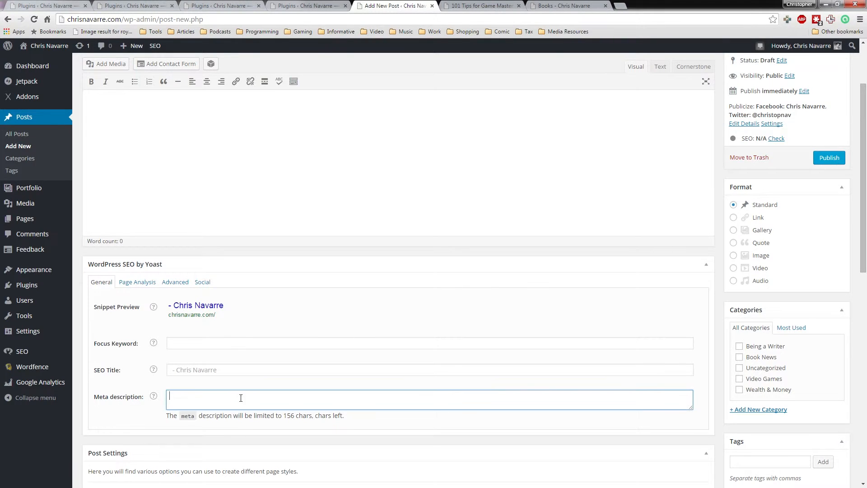
left_click(210, 306)
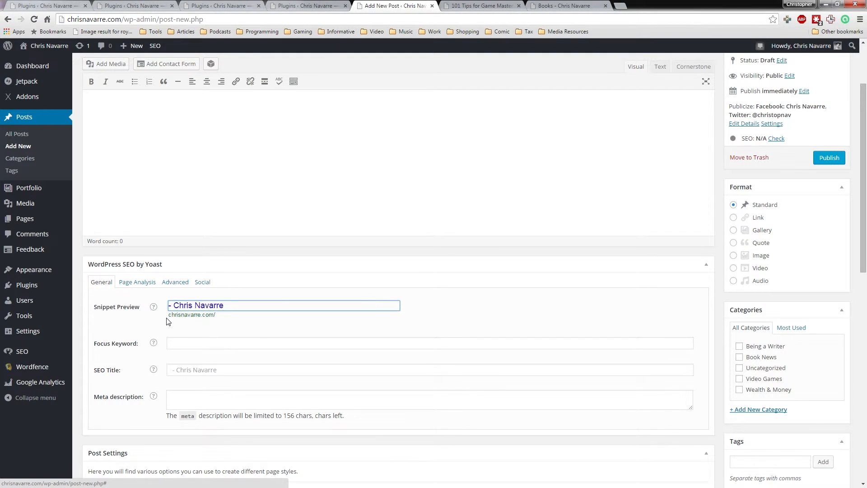
left_click_drag(168, 321, 300, 339)
left_click(303, 336)
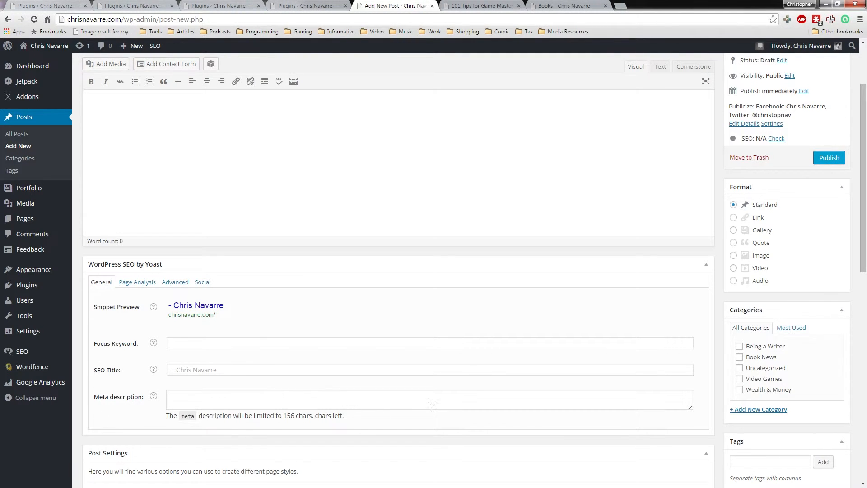
Activate the empty Focus Keyword field and review the post's SEO status and Yoast general settings.
left_click(172, 343)
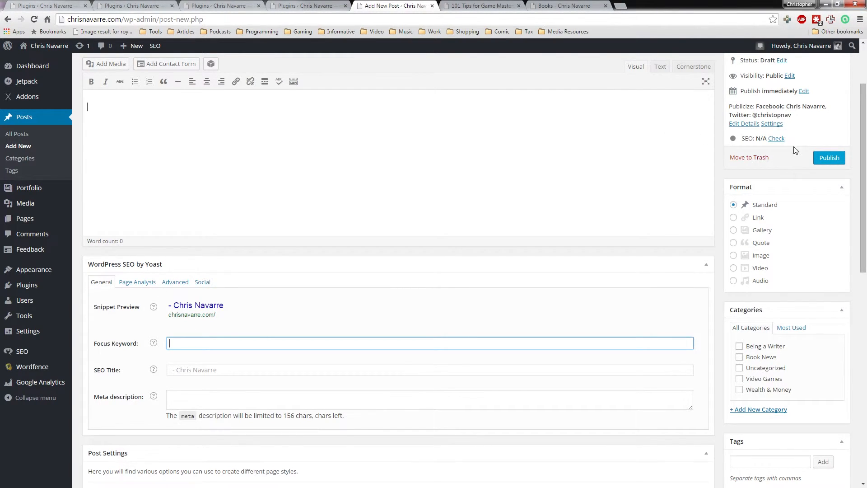
scroll(799, 146, "up", 1)
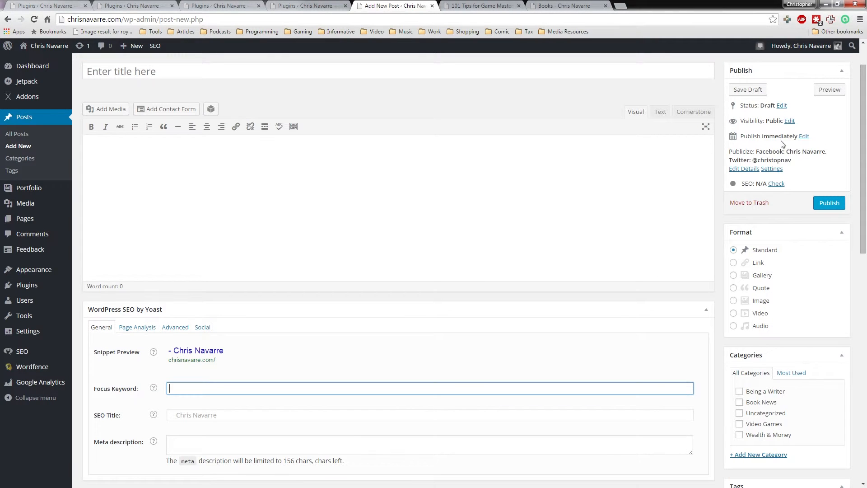
scroll(358, 298, "down", 4)
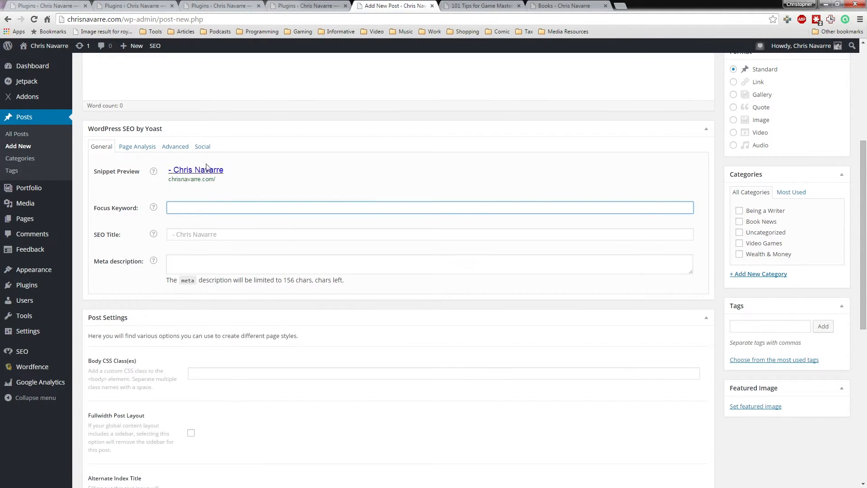
View the Page Analysis section of the post's Yoast SEO box, and return to its General settings.
scroll(206, 167, "up", 2)
scroll(829, 112, "up", 2)
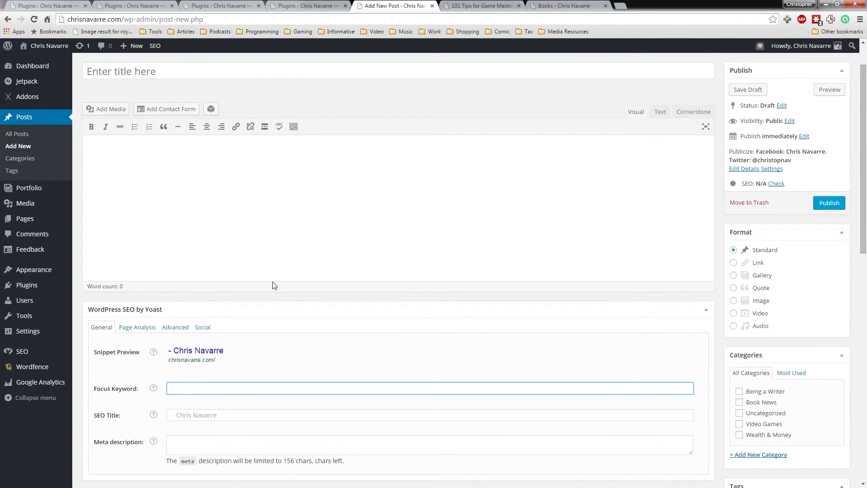
left_click(137, 327)
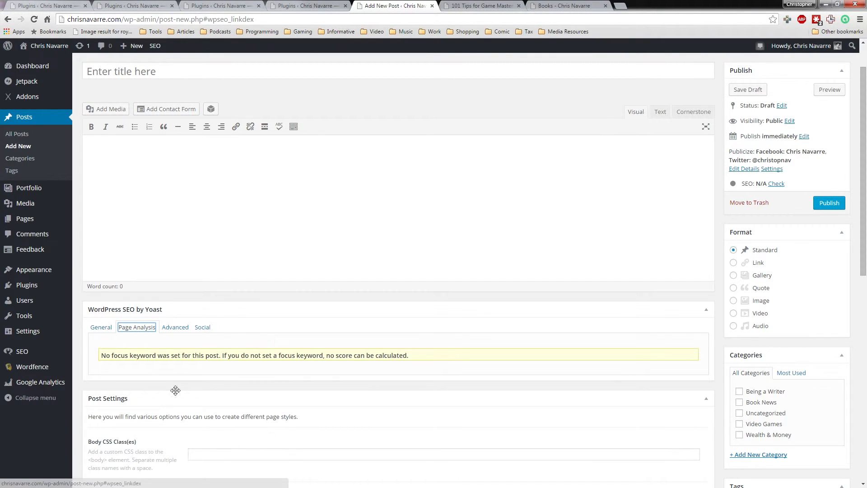
left_click(107, 330)
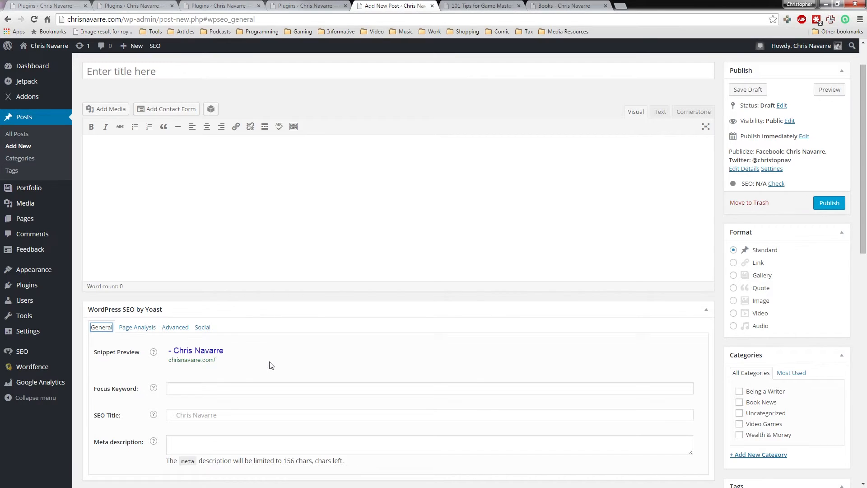
scroll(270, 365, "down", 2)
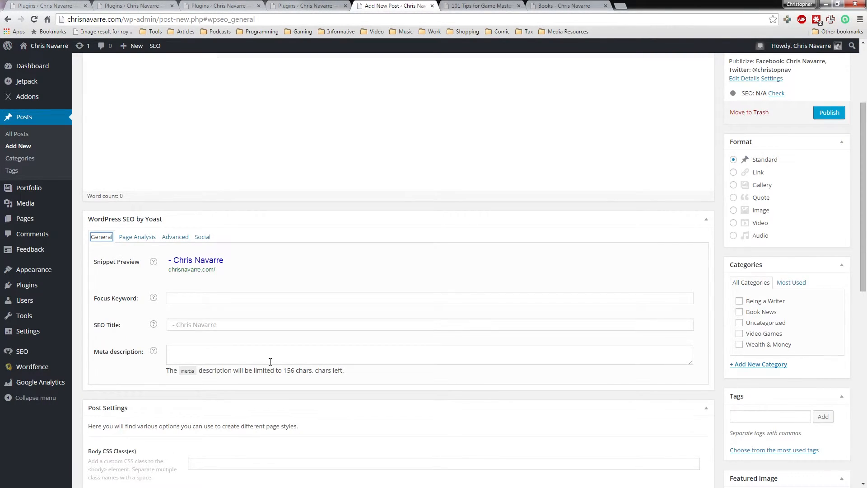
scroll(270, 362, "up", 2)
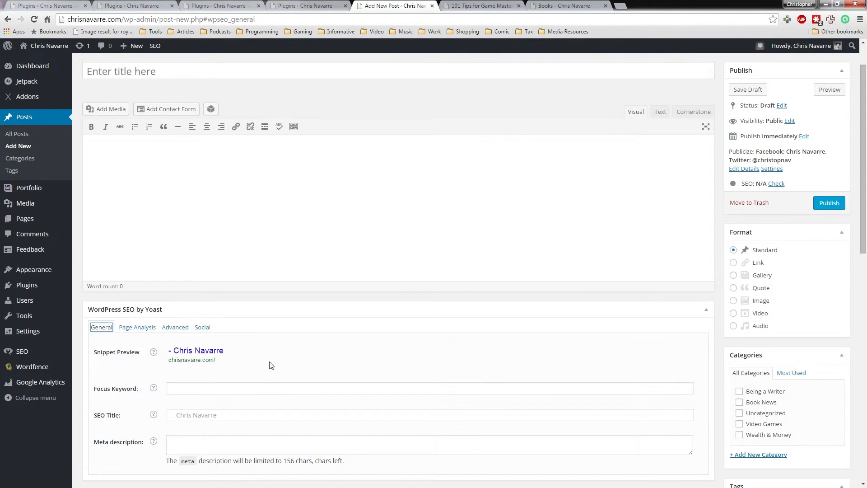
Return to the installed plugins list and highlight the Jetpack by WordPress.com entry.
left_click(22, 285)
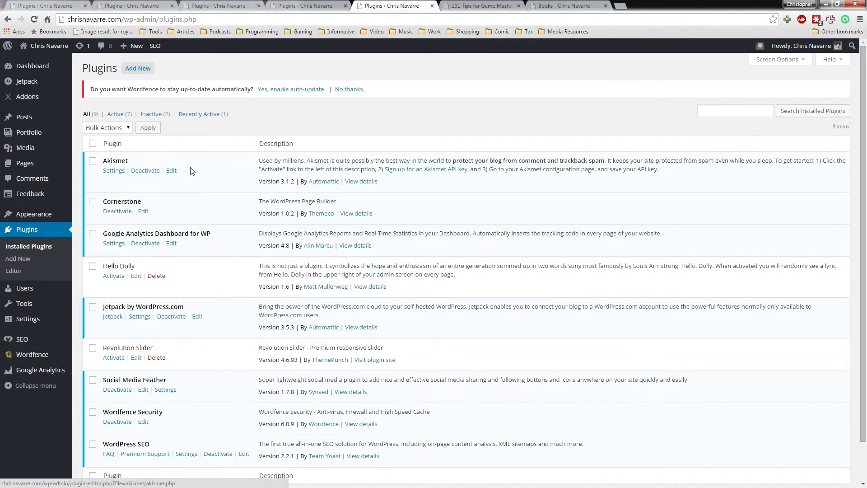
scroll(150, 228, "down", 1)
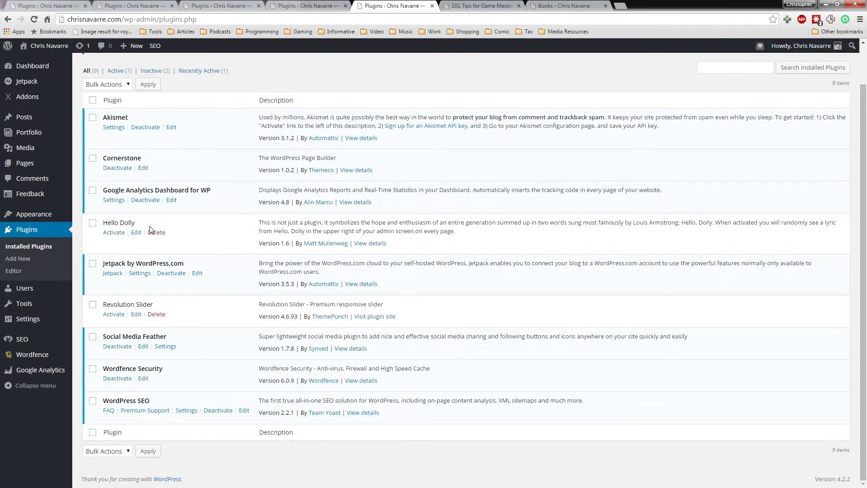
left_click_drag(103, 264, 112, 265)
left_click_drag(220, 268, 221, 263)
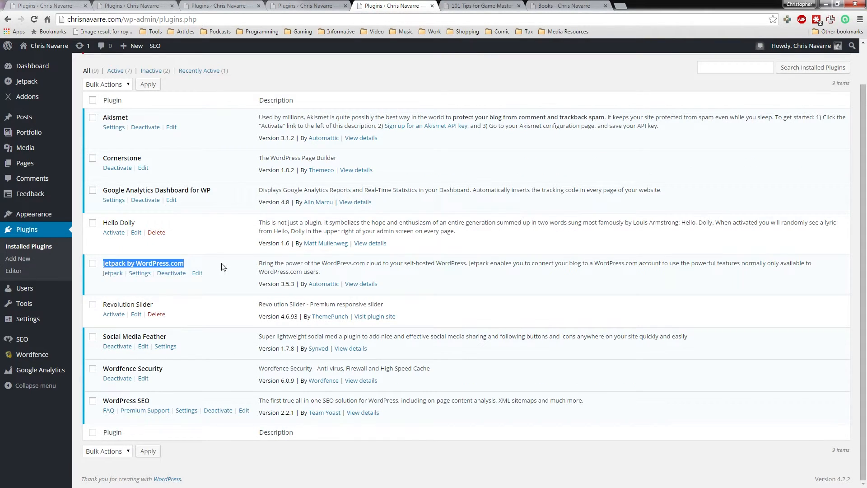
left_click(221, 263)
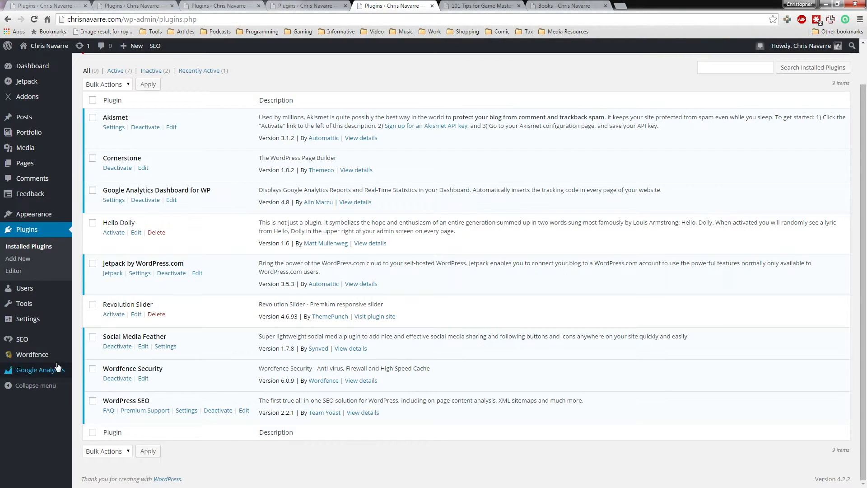
Highlight the names of the Wordfence Security and WordPress SEO plugins in turn, leaving neither selected.
left_click_drag(138, 371, 164, 370)
left_click(208, 370)
left_click(159, 439)
left_click_drag(103, 402, 170, 400)
left_click(171, 400)
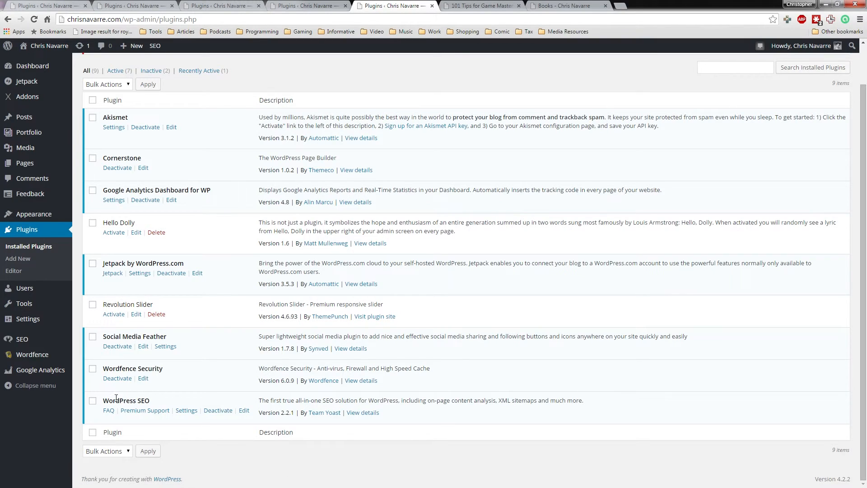
left_click_drag(101, 400, 155, 396)
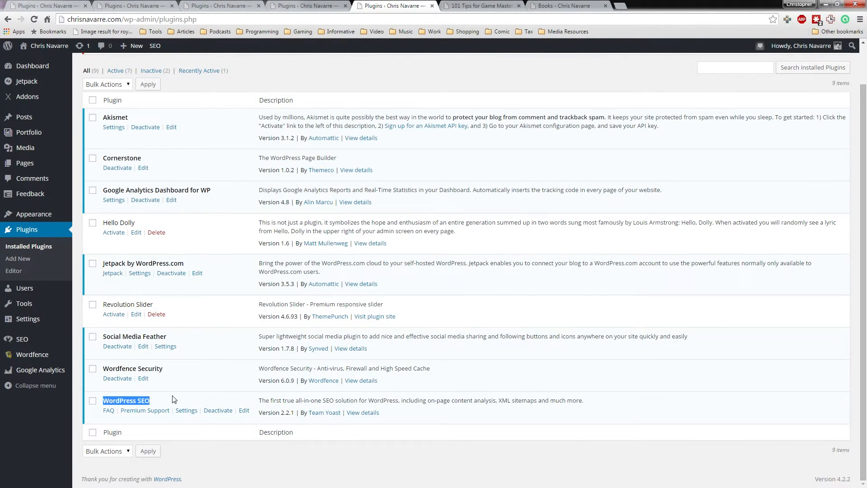
left_click(174, 399)
scroll(226, 319, "up", 1)
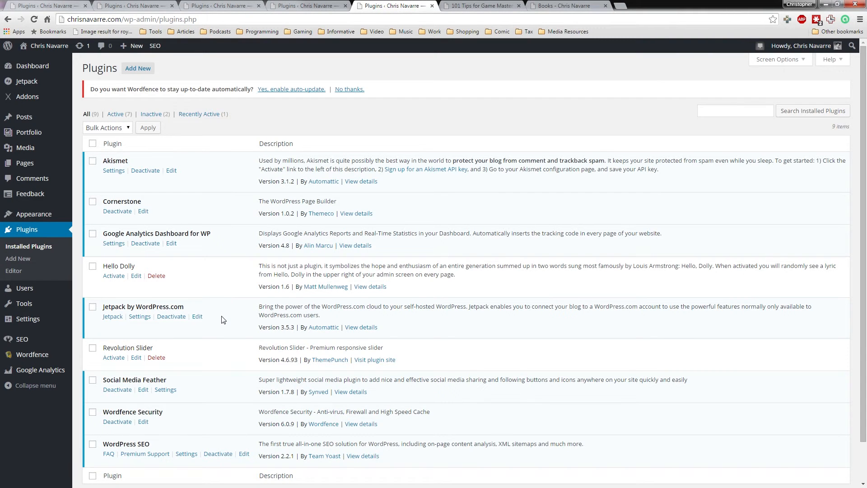